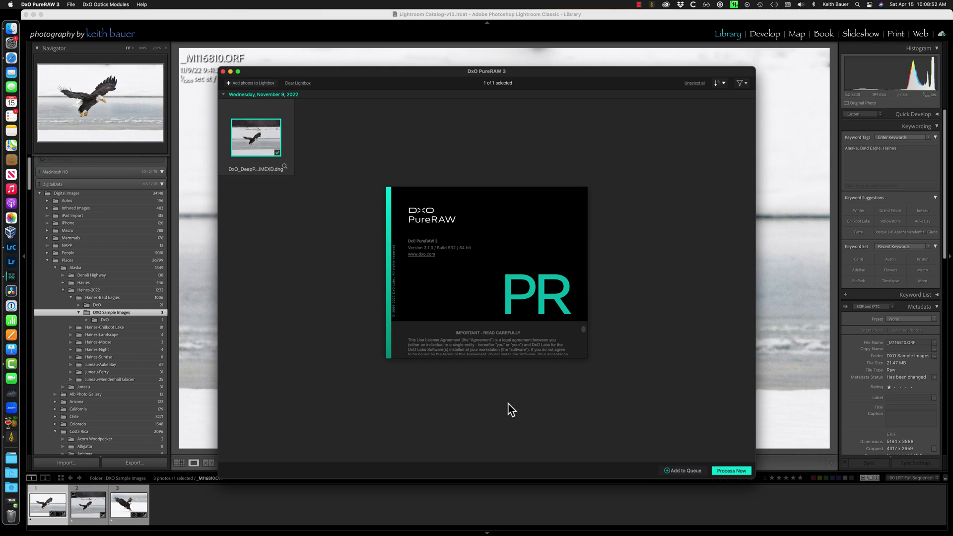
- Close DxO PureRAW to return to the Lightroom library of the three eagle photos
{"action": "left_click", "coordinate": [790, 156]}
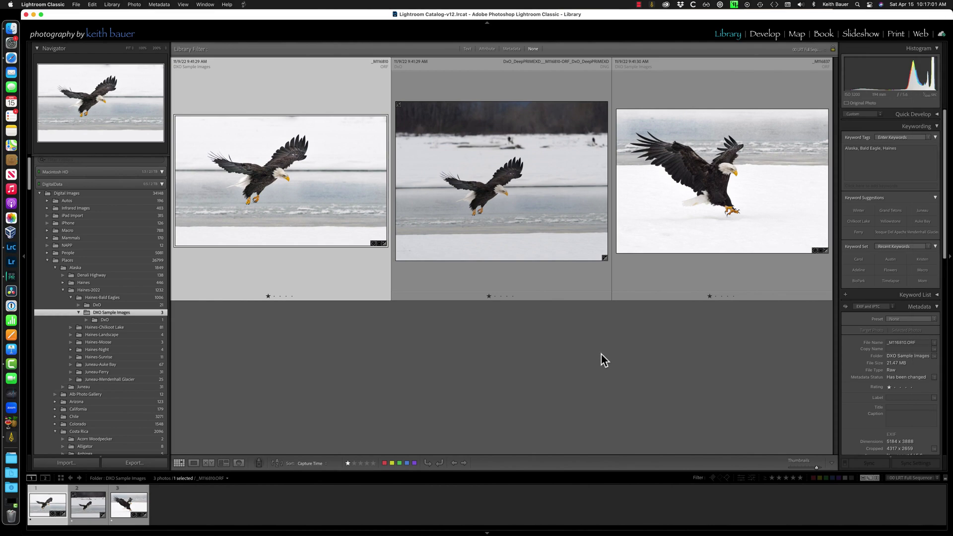
{"action": "double_click", "coordinate": [310, 183]}
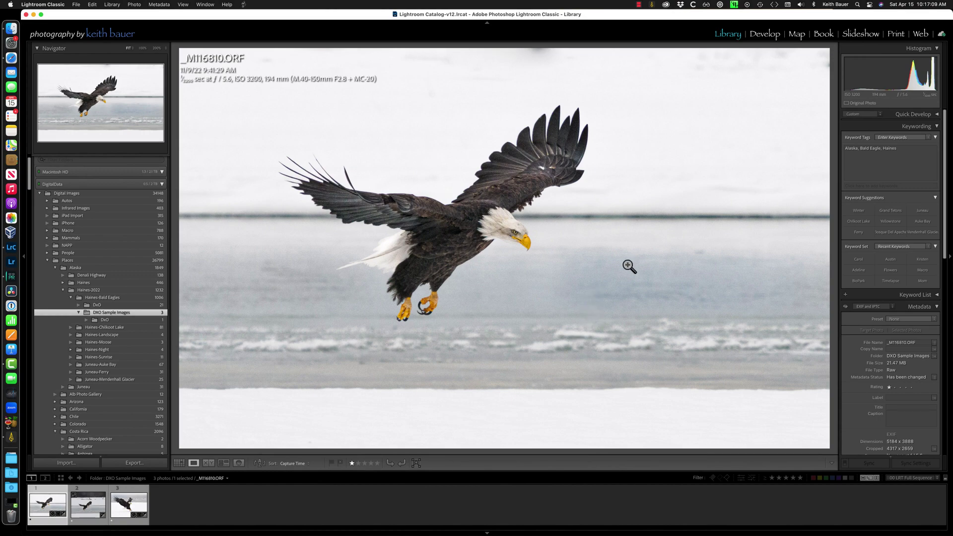
{"action": "left_click", "coordinate": [762, 35]}
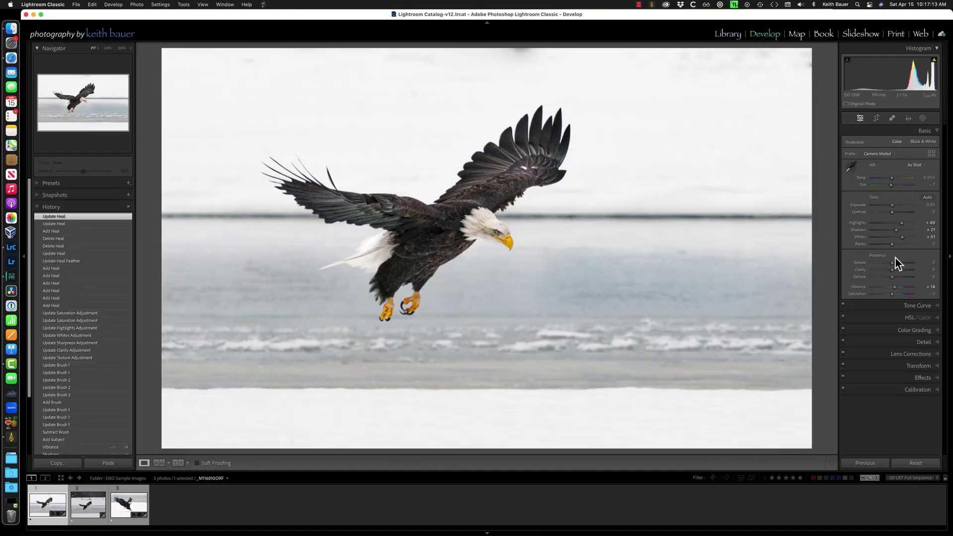
{"action": "left_click", "coordinate": [922, 119]}
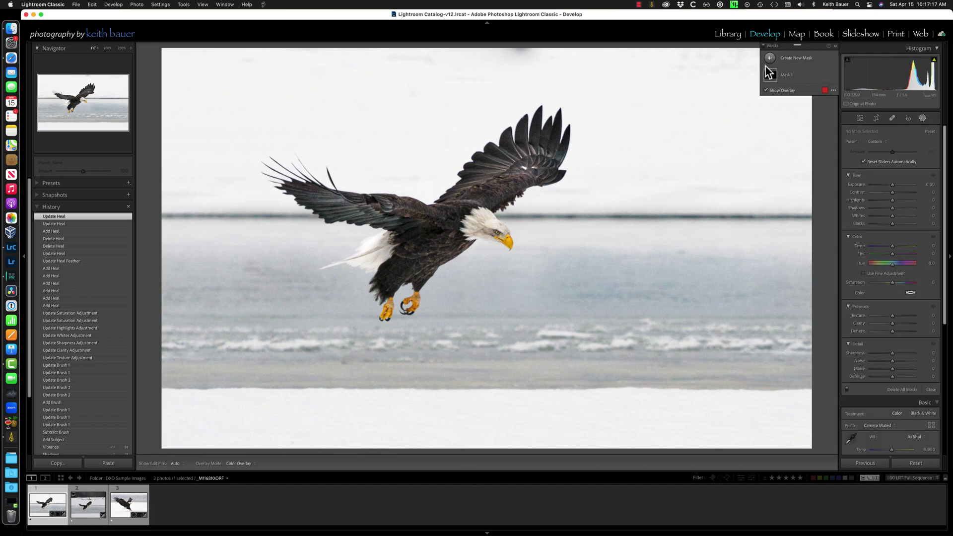
{"action": "mouse_move", "coordinate": [770, 78]}
{"action": "left_click", "coordinate": [860, 120]}
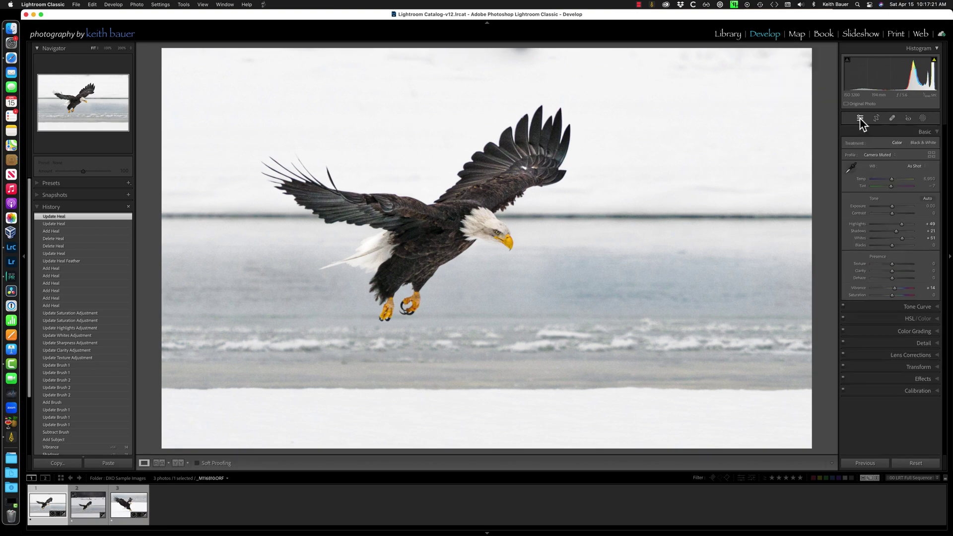
{"action": "key", "text": "g"}
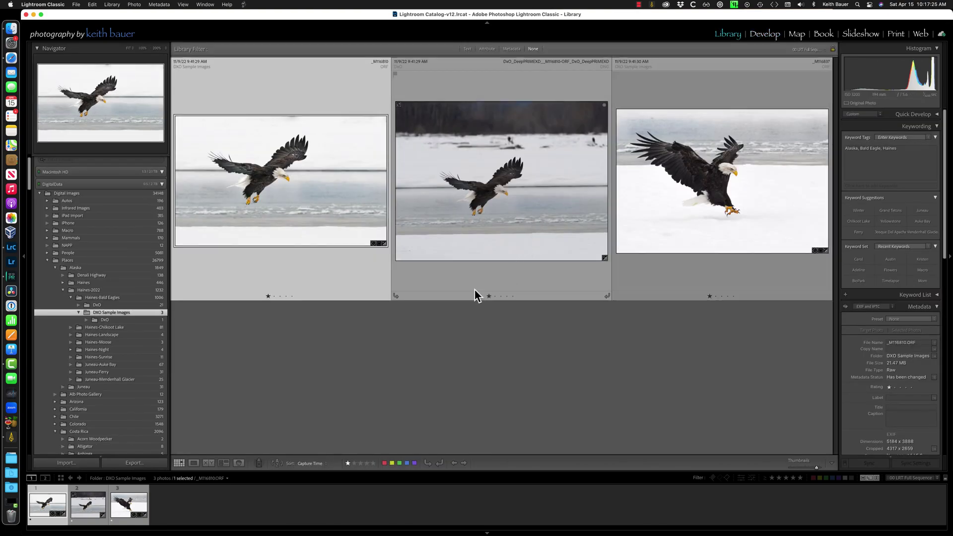
{"action": "left_click", "coordinate": [494, 186]}
{"action": "double_click", "coordinate": [495, 187]}
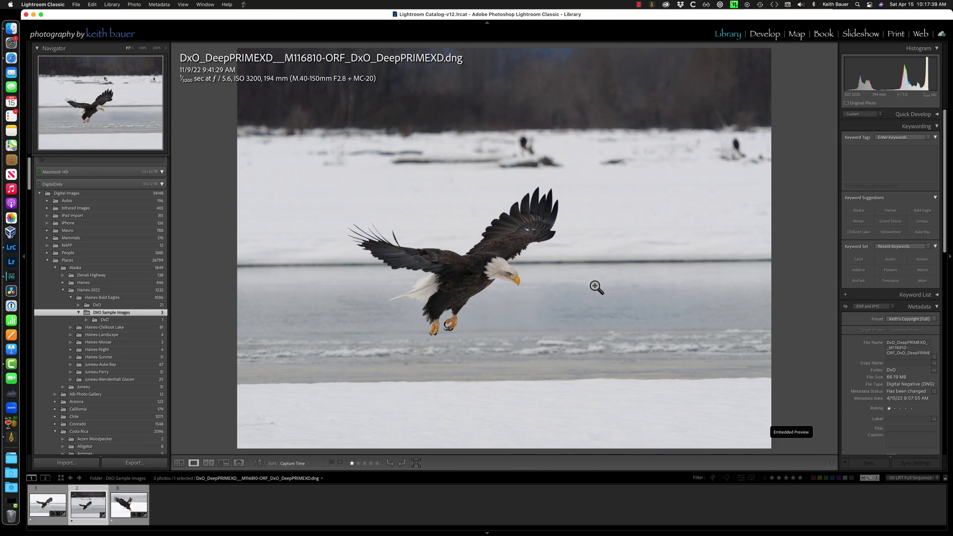
{"action": "key", "text": "n"}
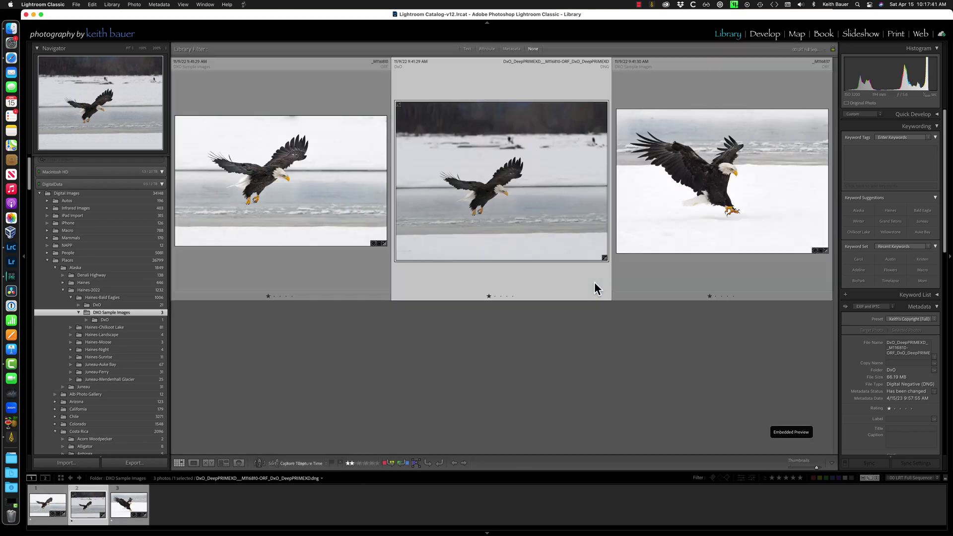
{"action": "left_click", "coordinate": [443, 344]}
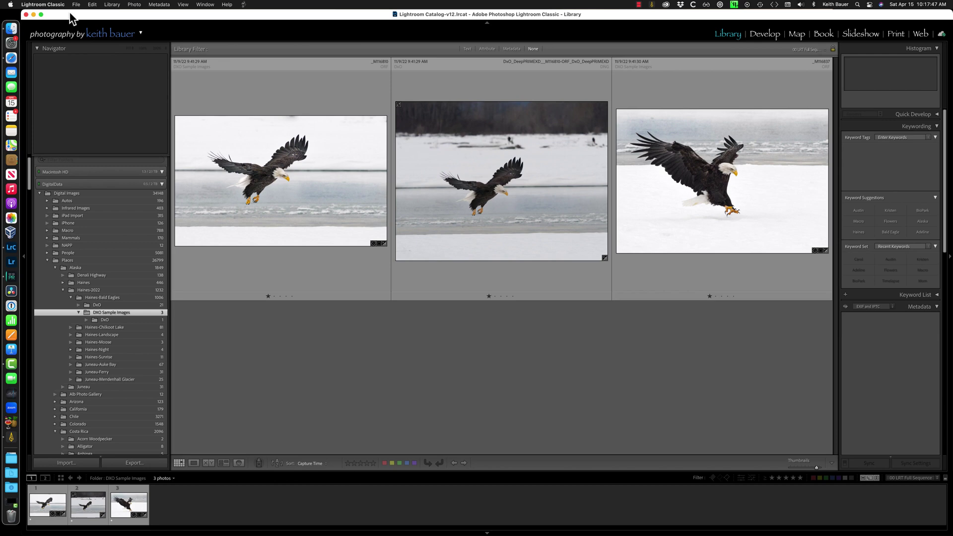
{"action": "left_click", "coordinate": [54, 5]}
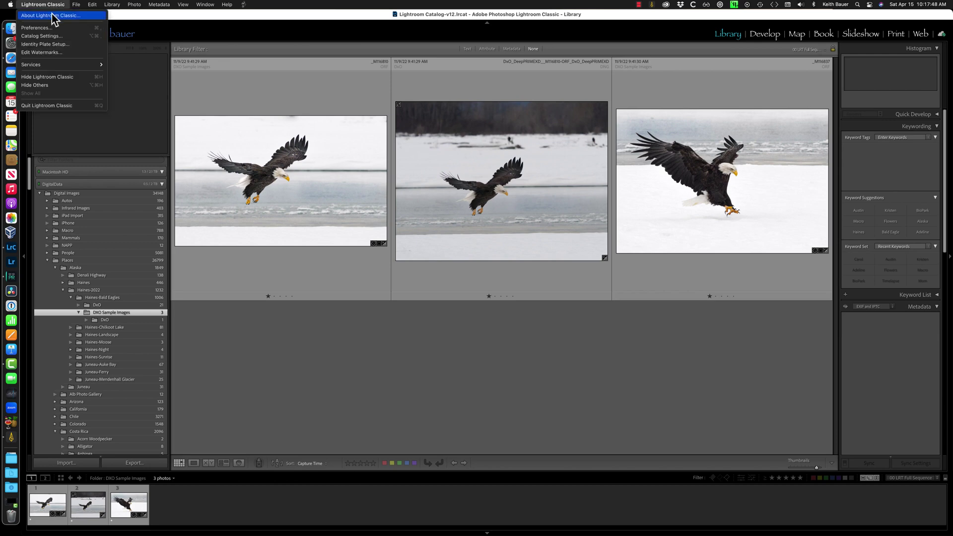
{"action": "left_click", "coordinate": [67, 43]}
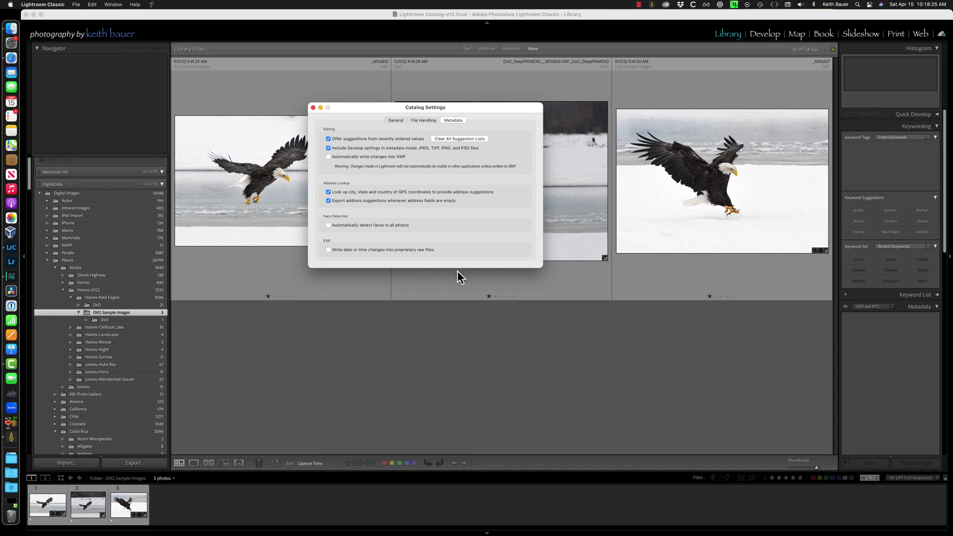
{"action": "left_click", "coordinate": [312, 107]}
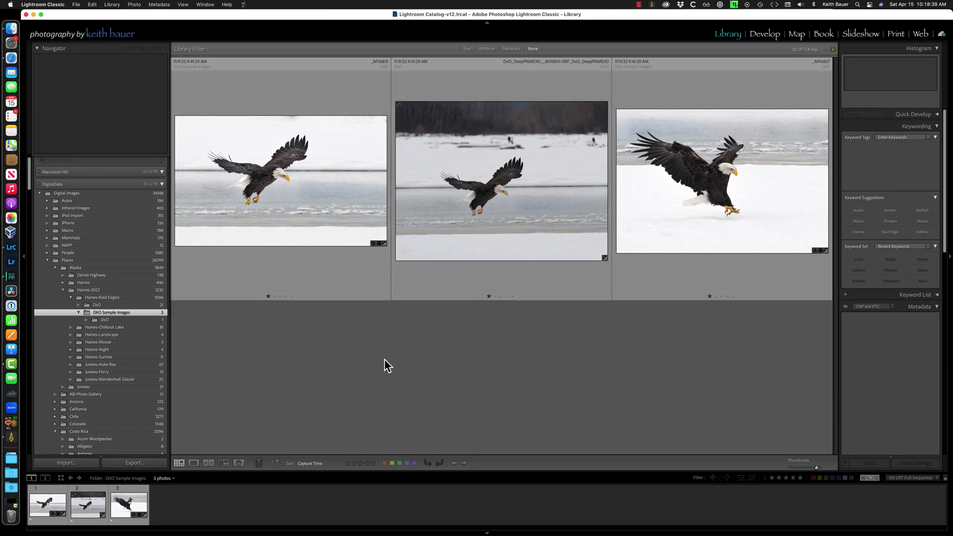
- Select the original ORF together with the DxO DNG for syncing
{"action": "left_click", "coordinate": [290, 182]}
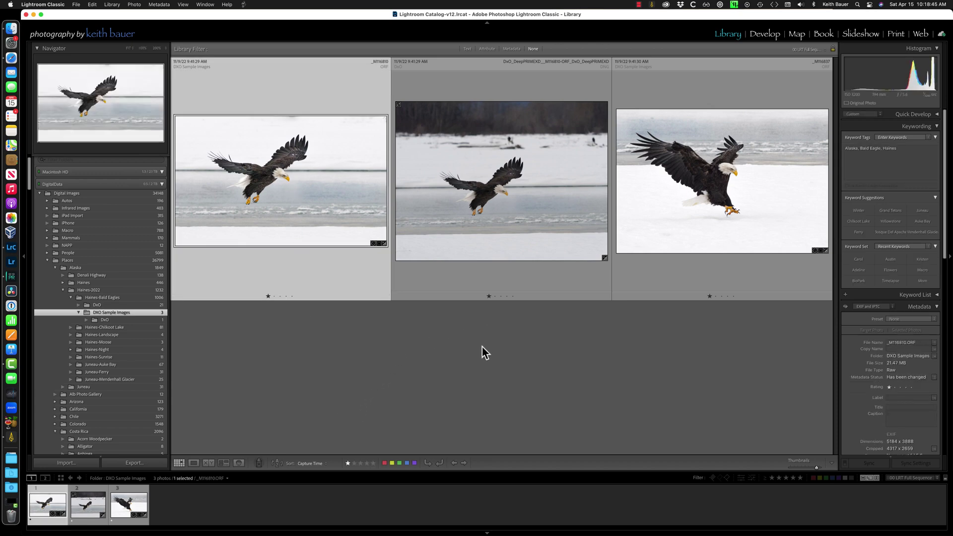
{"action": "left_click", "coordinate": [494, 173], "text": "super"}
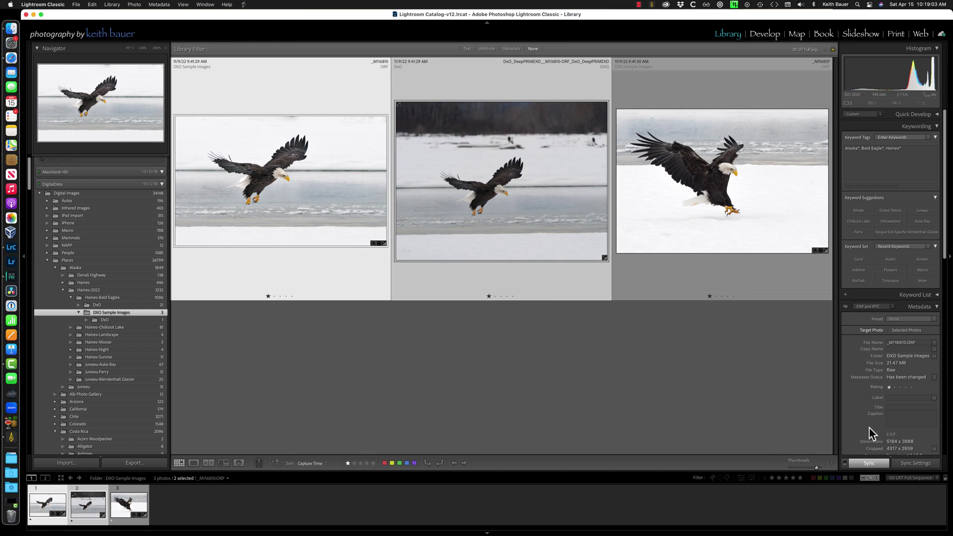
- Synchronize all of the ORF's settings except Detail onto the DxO DNG
{"action": "left_click", "coordinate": [914, 463]}
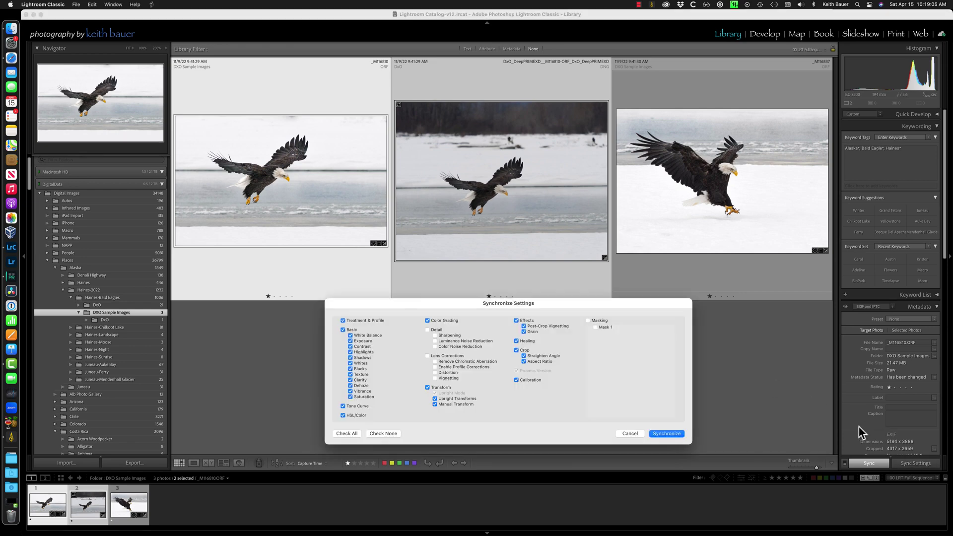
{"action": "left_click_drag", "start_coordinate": [517, 301], "coordinate": [488, 144]}
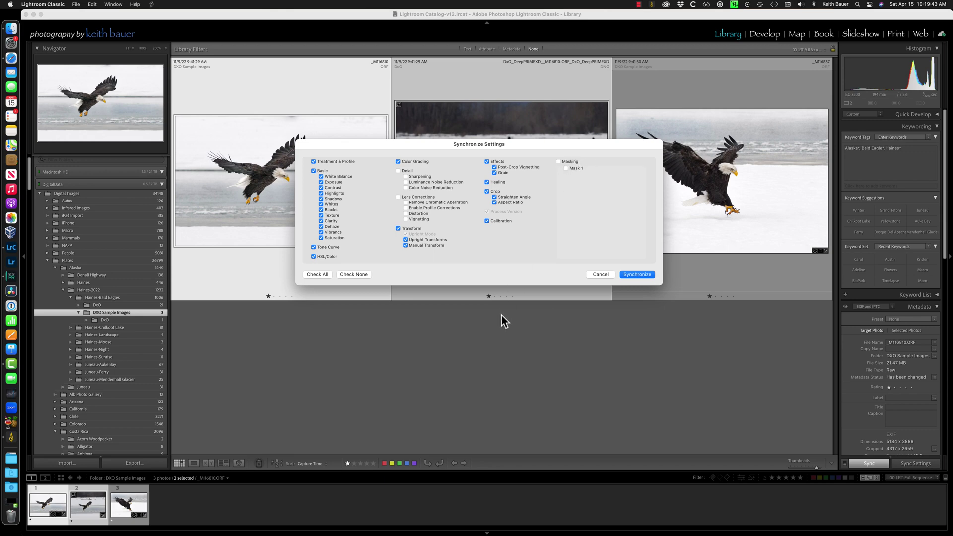
{"action": "left_click", "coordinate": [353, 274]}
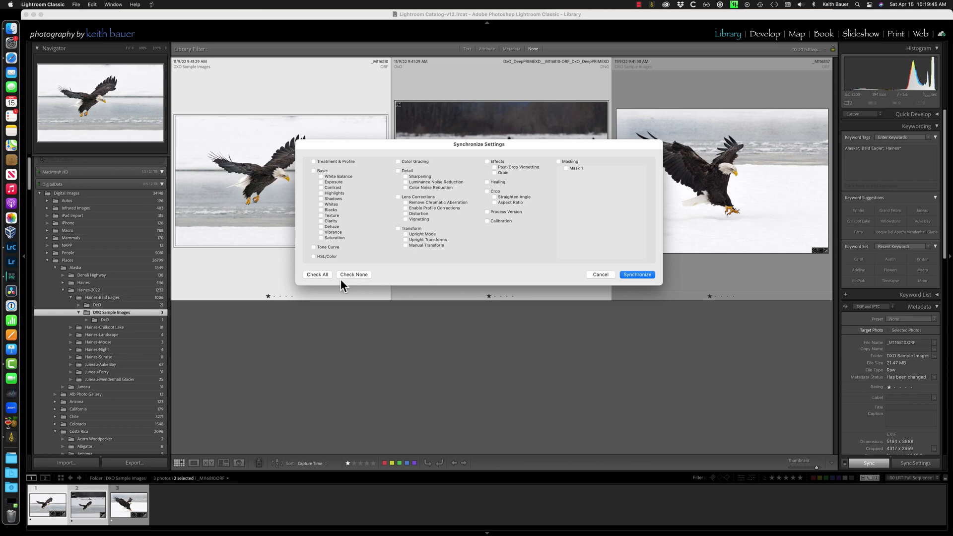
{"action": "left_click", "coordinate": [317, 274]}
{"action": "left_click", "coordinate": [398, 171]}
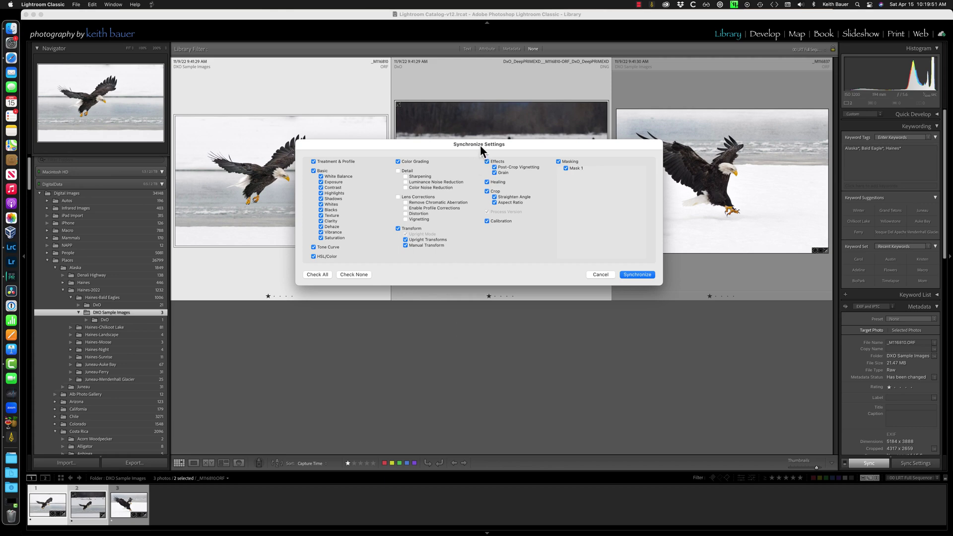
{"action": "left_click_drag", "start_coordinate": [481, 148], "coordinate": [487, 291]}
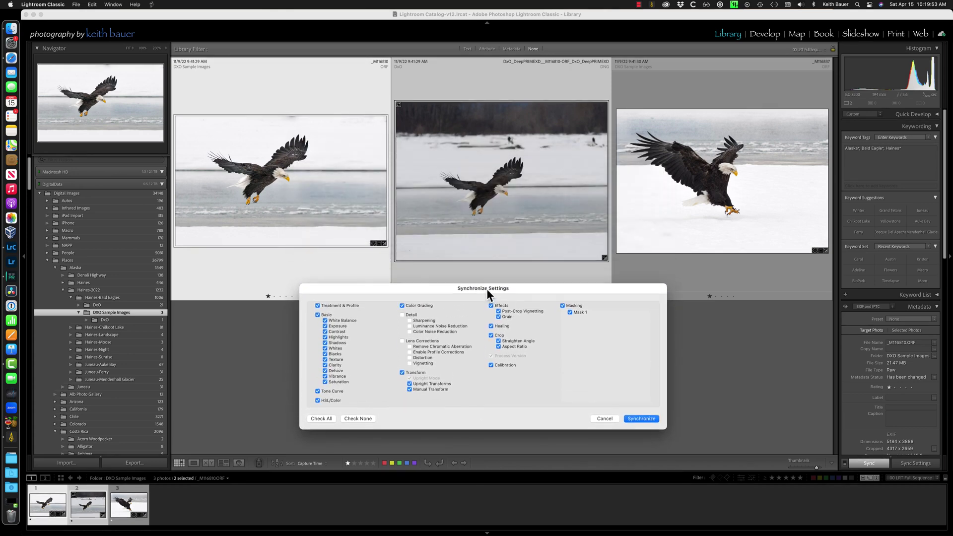
{"action": "left_click", "coordinate": [641, 419]}
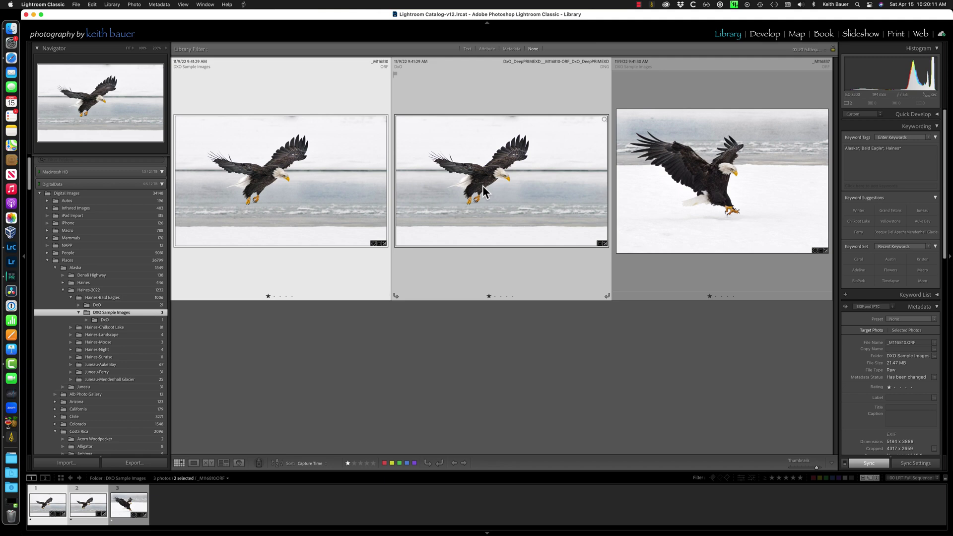
- Open the ORF in Loupe and flip back and forth between it and the DxO DNG
{"action": "double_click", "coordinate": [288, 181]}
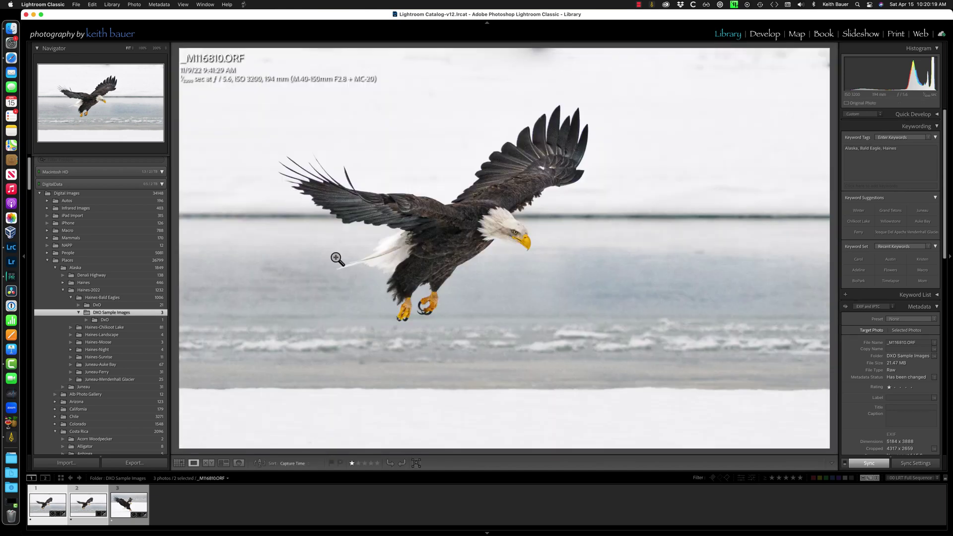
{"action": "key", "text": "Right"}
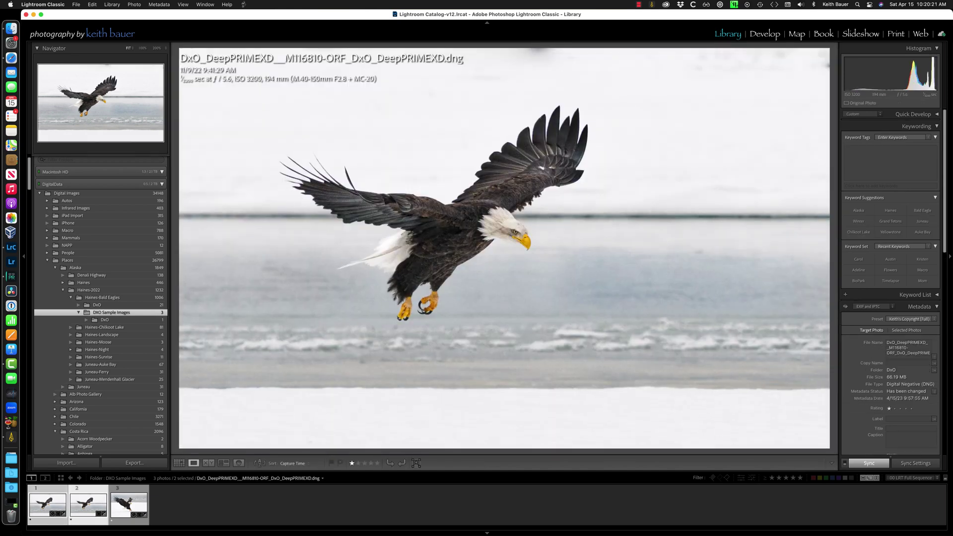
{"action": "key", "text": "Left"}
{"action": "key", "text": "Right"}
{"action": "key", "text": "Left"}
{"action": "key", "text": "Right"}
{"action": "key", "text": "Left"}
{"action": "key", "text": "Right"}
- Compare the DNG and ORF side by side at 100% and 200%, then zoom out to the whole eagle
{"action": "key", "text": "n"}
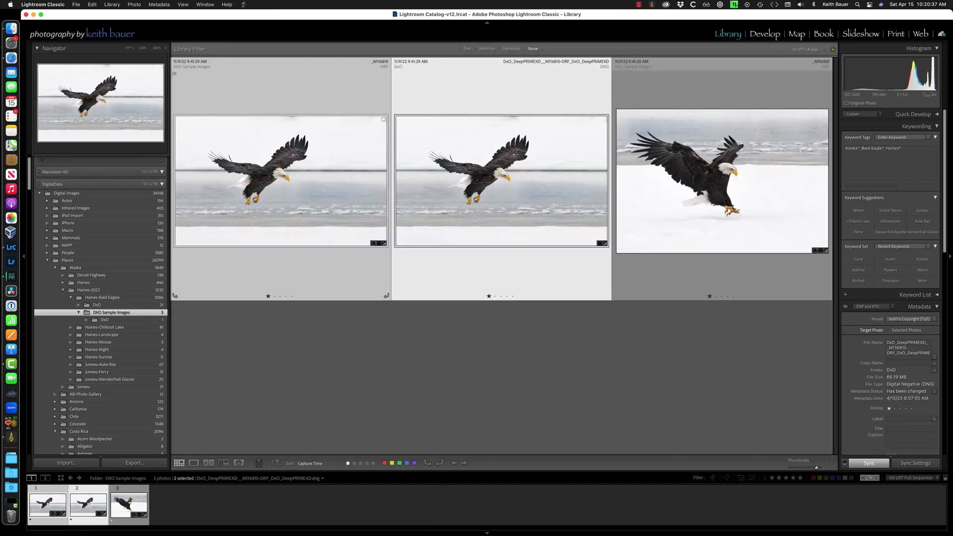
{"action": "key", "text": "c"}
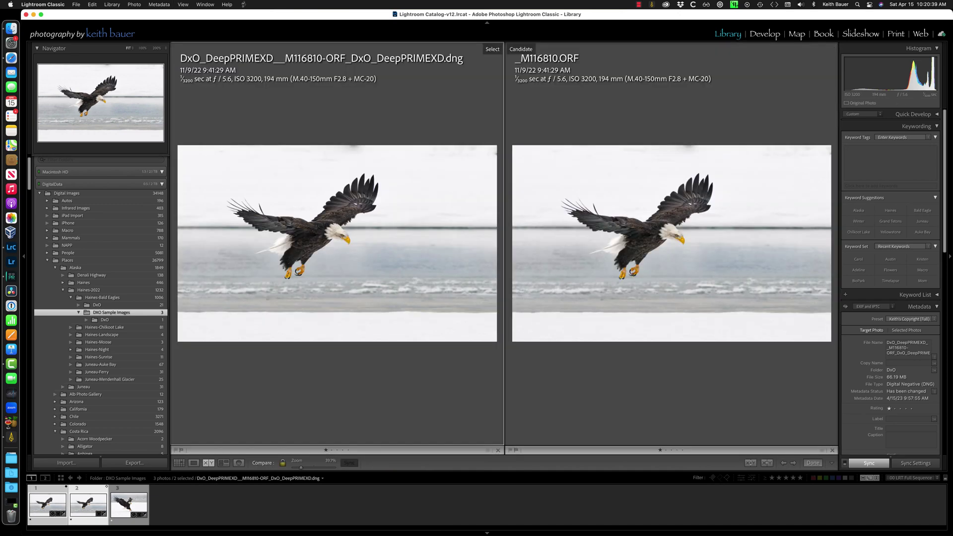
{"action": "key", "text": "space"}
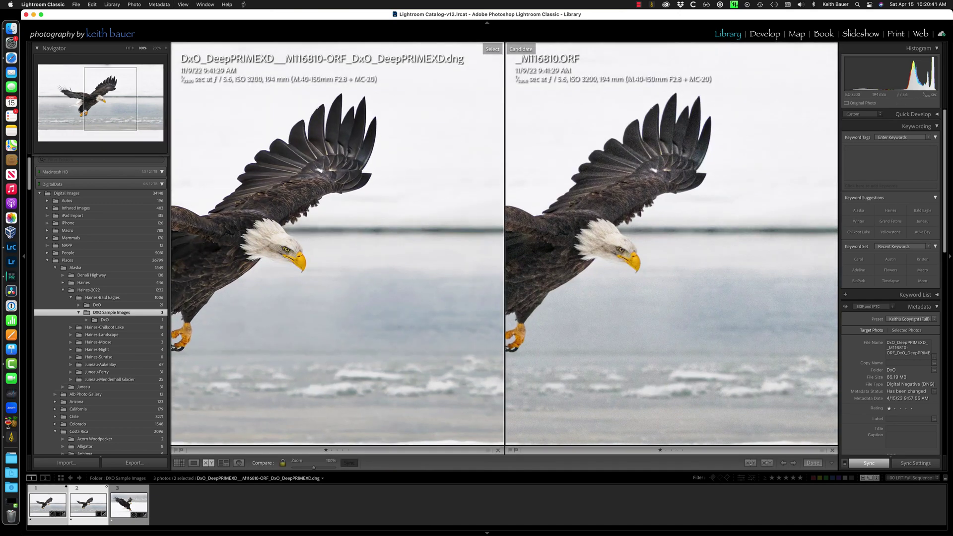
{"action": "key", "text": "super+equal"}
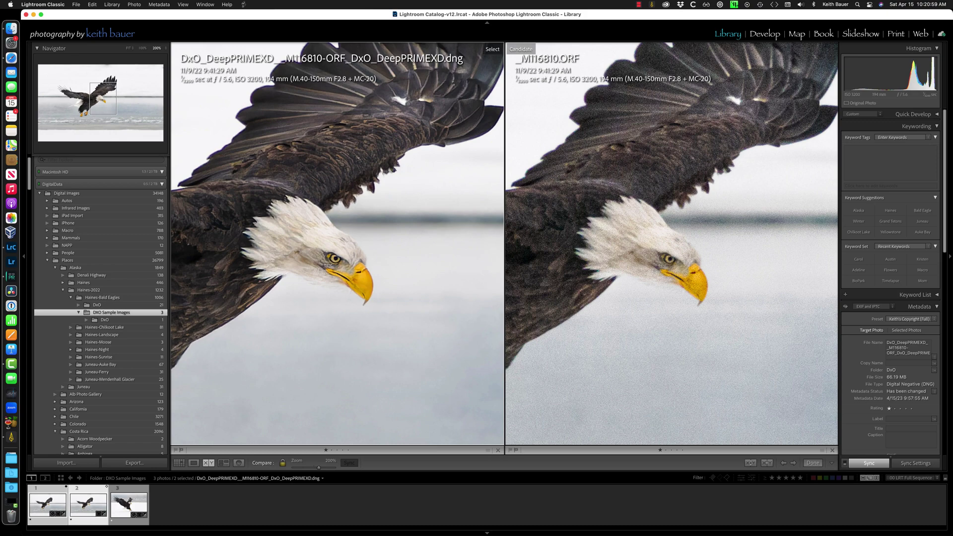
{"action": "key", "text": "super+minus"}
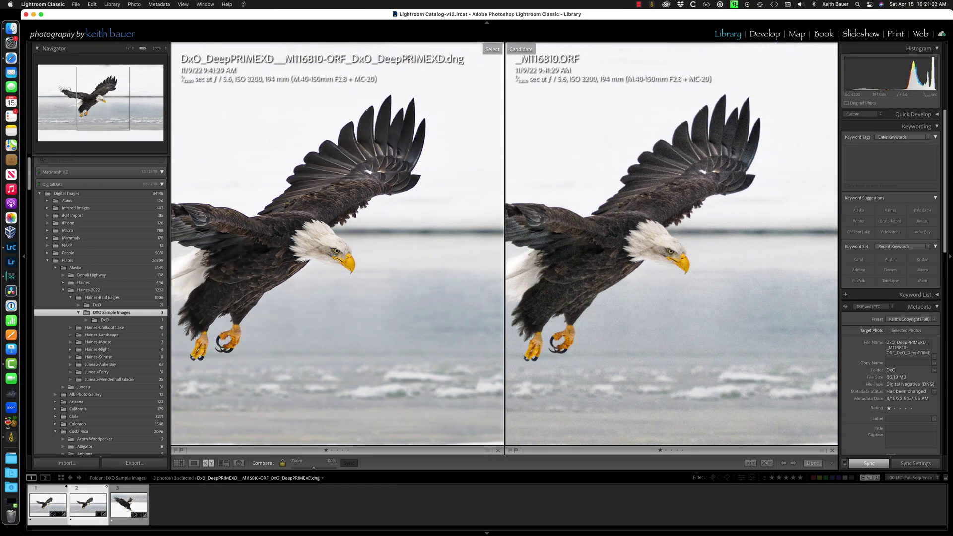
{"action": "scroll", "coordinate": [671, 238], "scroll_direction": "left", "scroll_amount": 3}
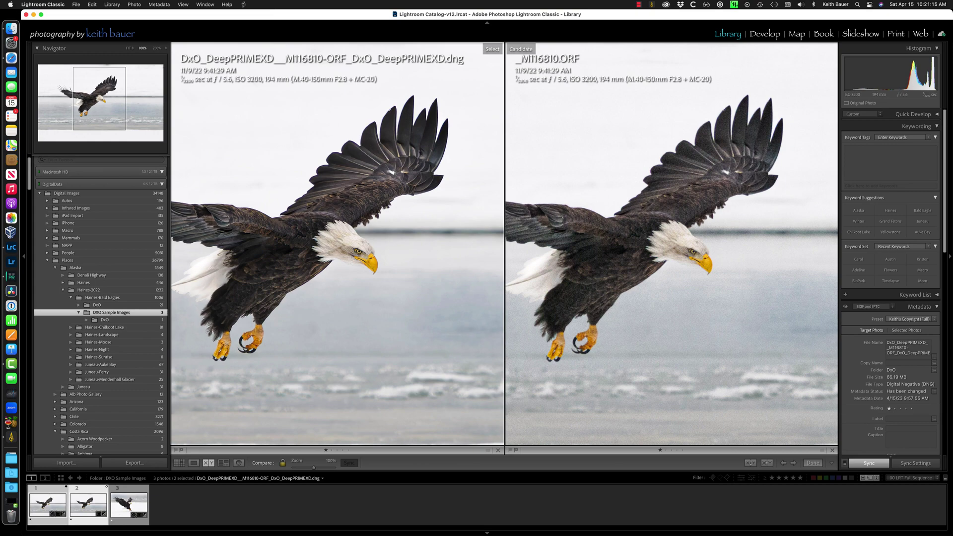
- Deselect all, open _M116837.ORF fitted to the view, and switch to Develop
{"action": "key", "text": "g"}
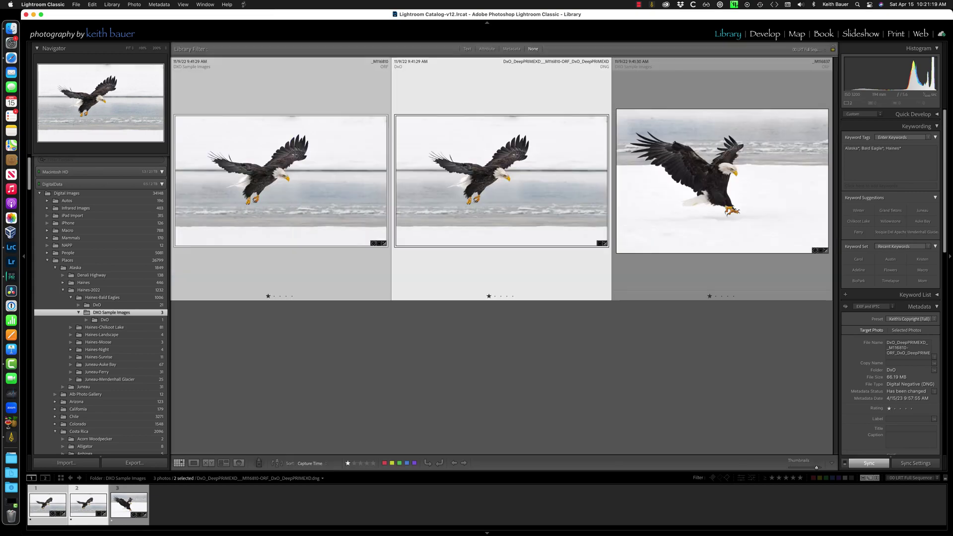
{"action": "key", "text": "super+d"}
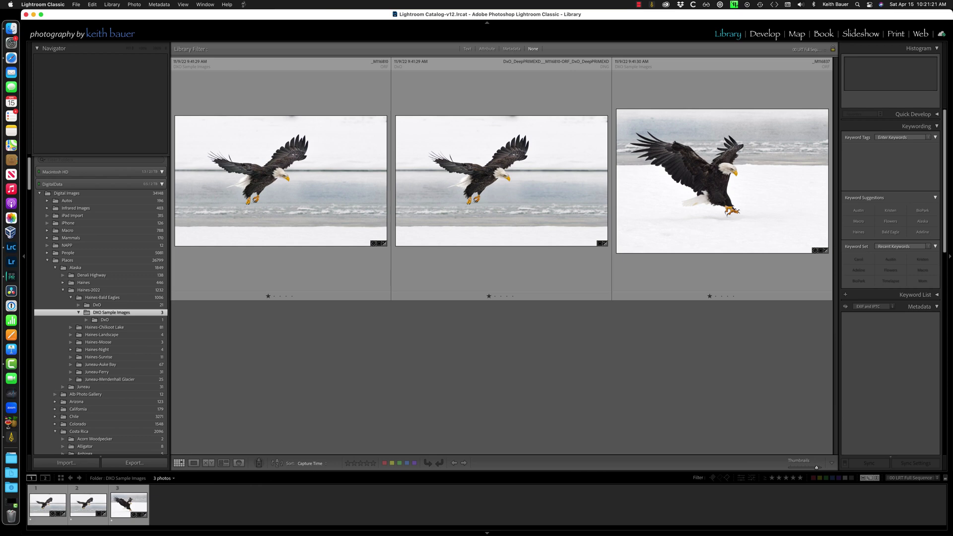
{"action": "double_click", "coordinate": [722, 181]}
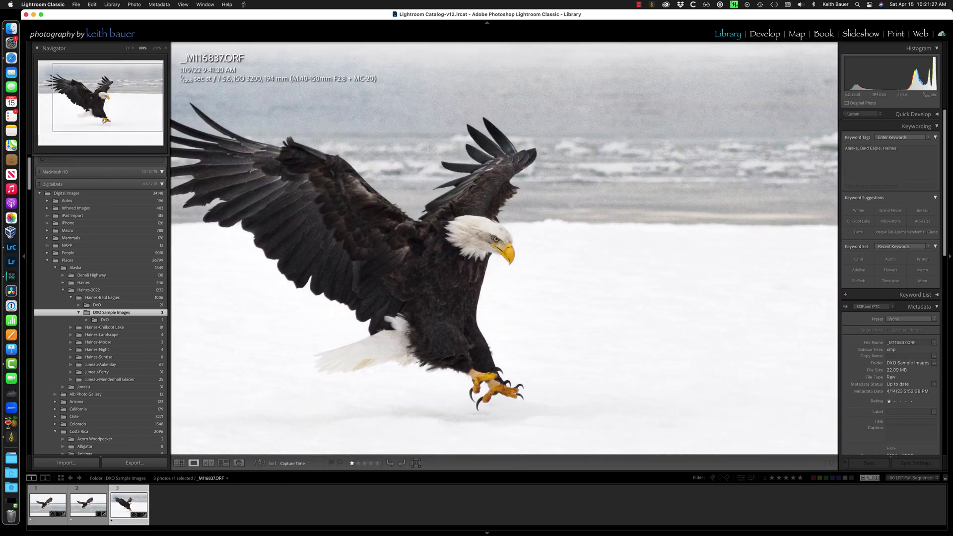
{"action": "key", "text": "z"}
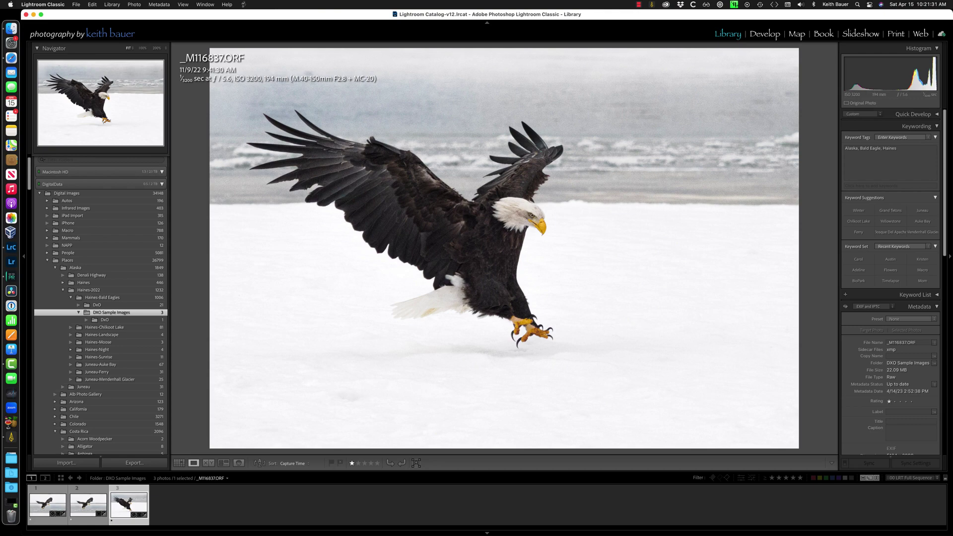
{"action": "key", "text": "d"}
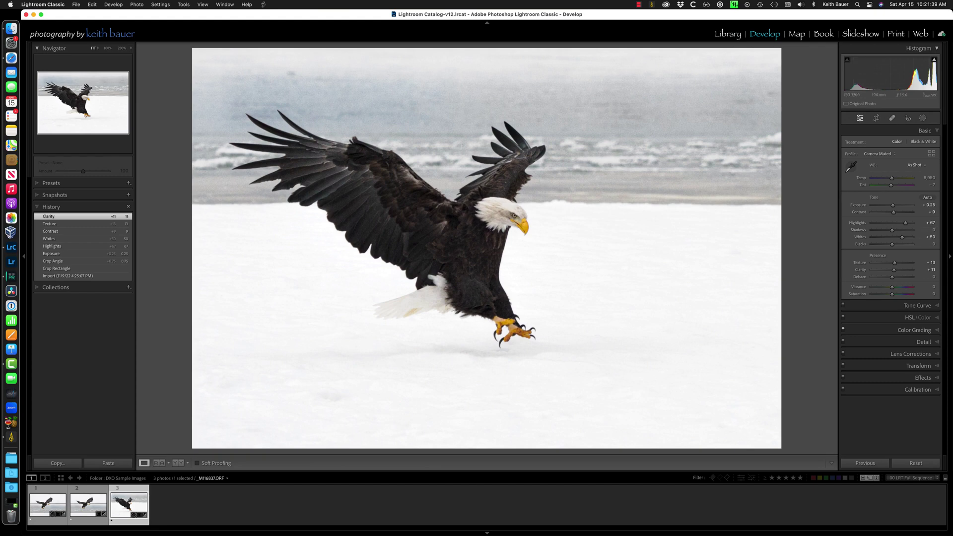
- Check the Masking panel for _M116837.ORF, then show the raw in Finder
{"action": "left_click", "coordinate": [923, 118]}
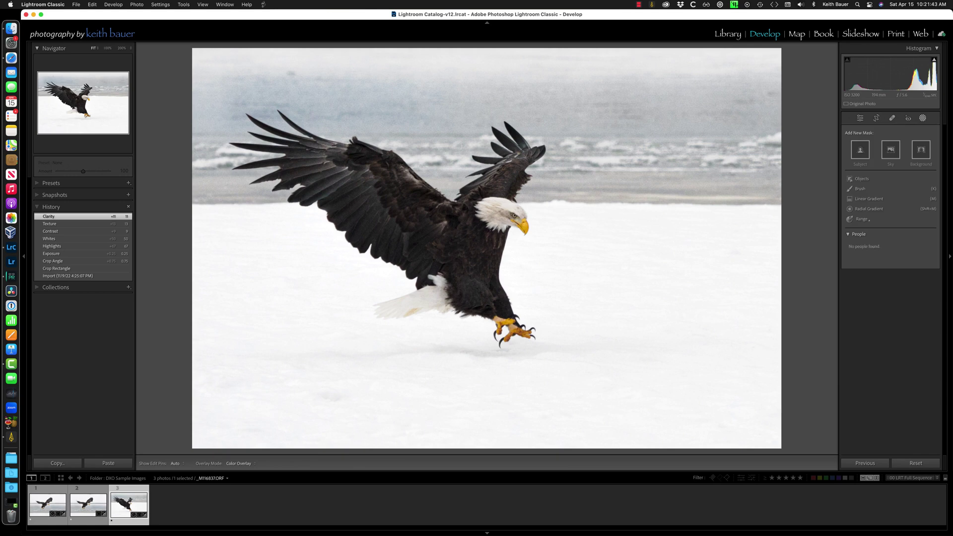
{"action": "key", "text": "shift+w"}
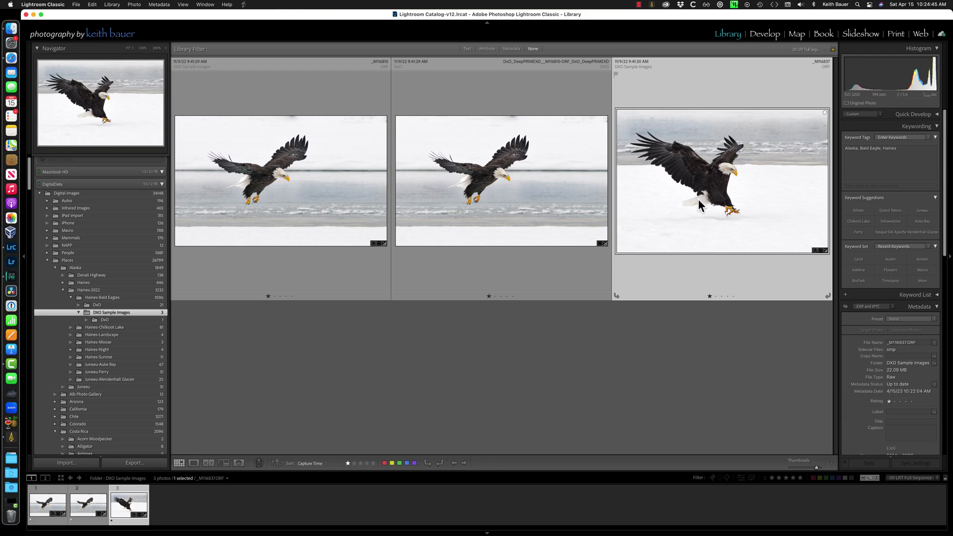
{"action": "key", "text": "super+r"}
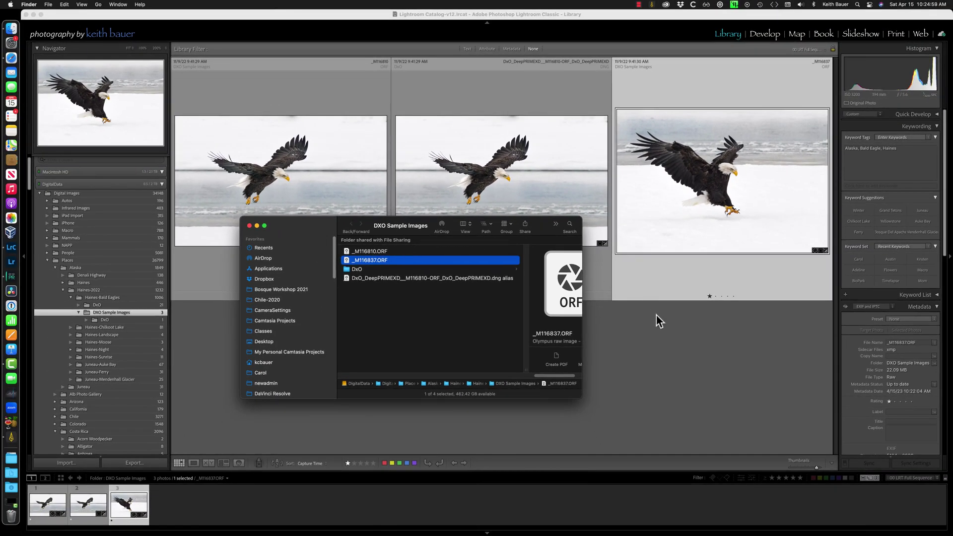
- Save _M116837.ORF's edits to an XMP sidecar with Metadata > Save Metadata to File
{"action": "left_click", "coordinate": [656, 314]}
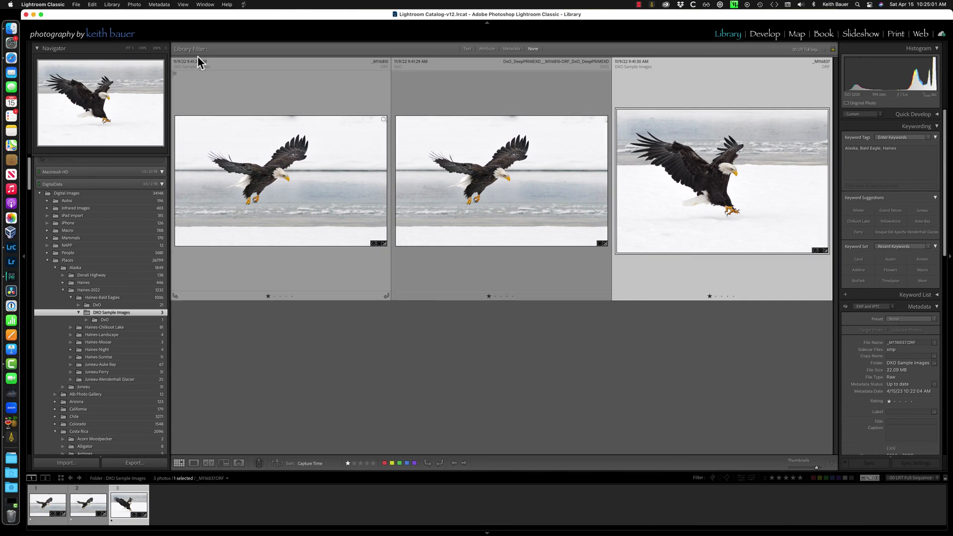
{"action": "left_click", "coordinate": [160, 5]}
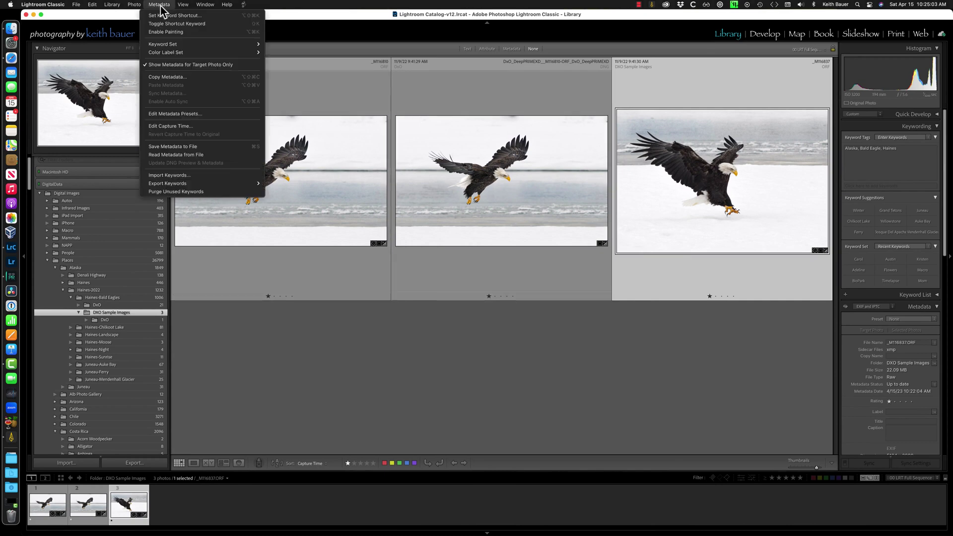
{"action": "left_click", "coordinate": [182, 148]}
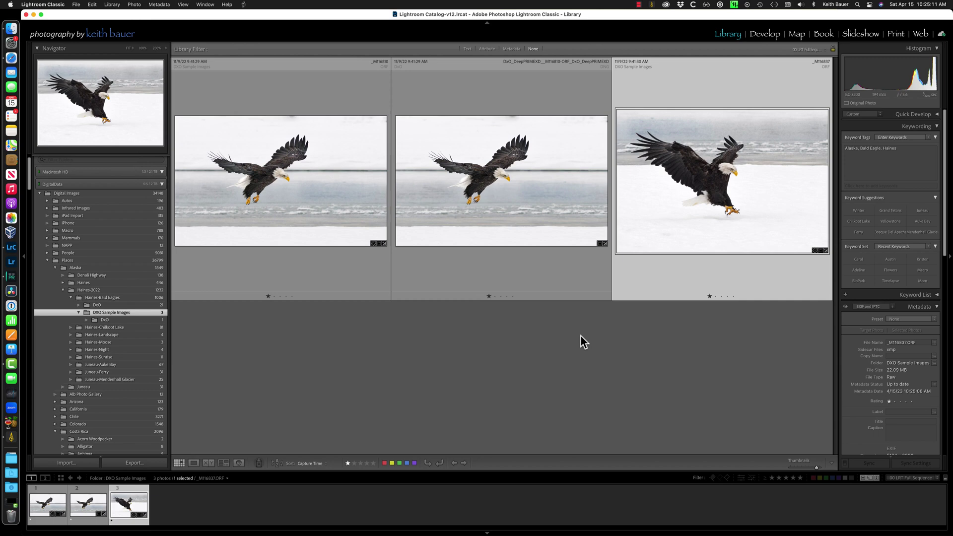
- Show the raw in Finder, inspect the new _M116837.xmp sidecar, and return to Lightroom
{"action": "key", "text": "super+r"}
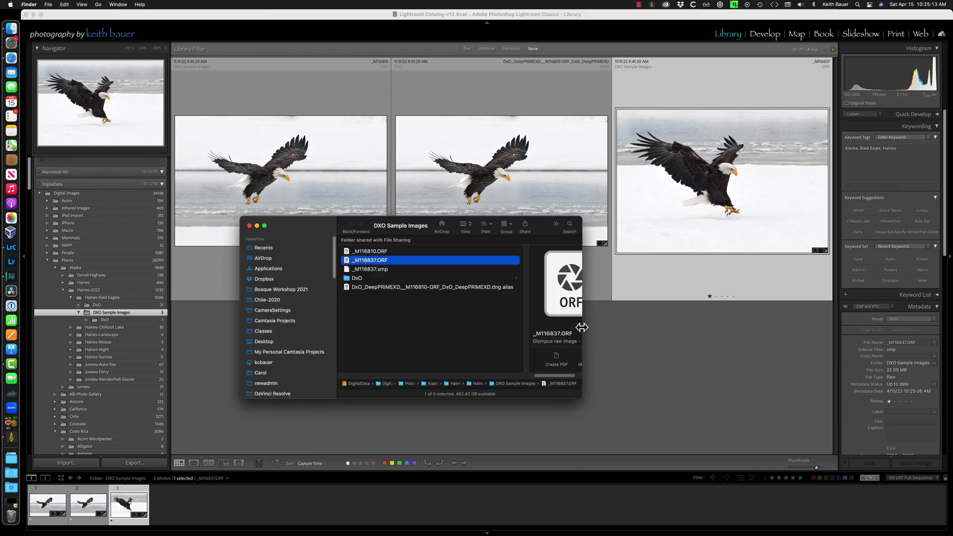
{"action": "left_click", "coordinate": [378, 270]}
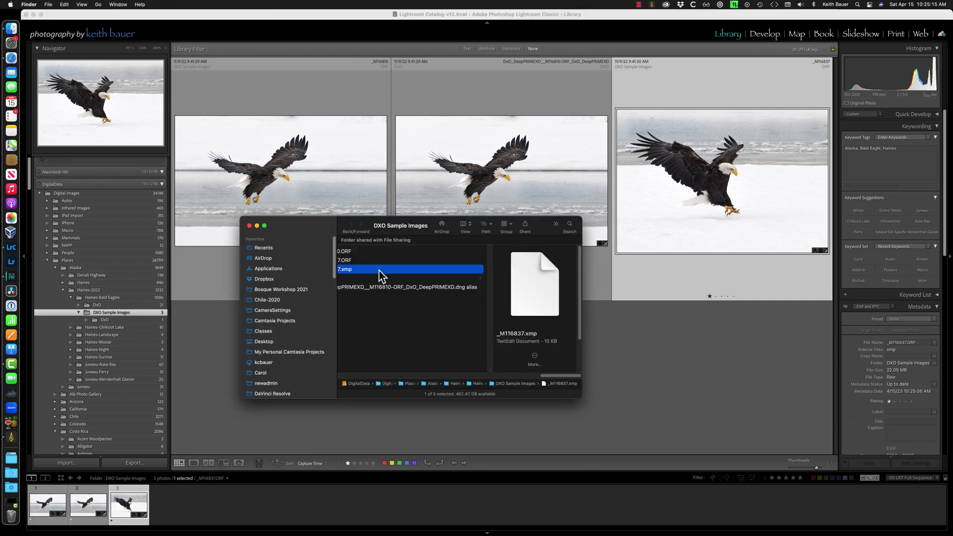
{"action": "left_click", "coordinate": [656, 333]}
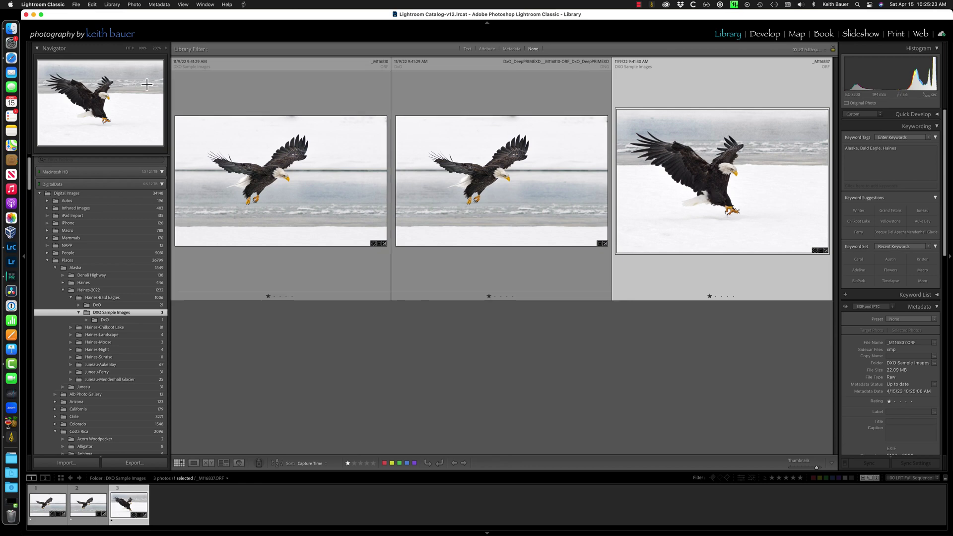
- Process the landing-eagle raw with DxO PureRAW 3 into a DeepPRIME XD DNG
{"action": "left_click", "coordinate": [76, 5]}
{"action": "mouse_move", "coordinate": [113, 174]}
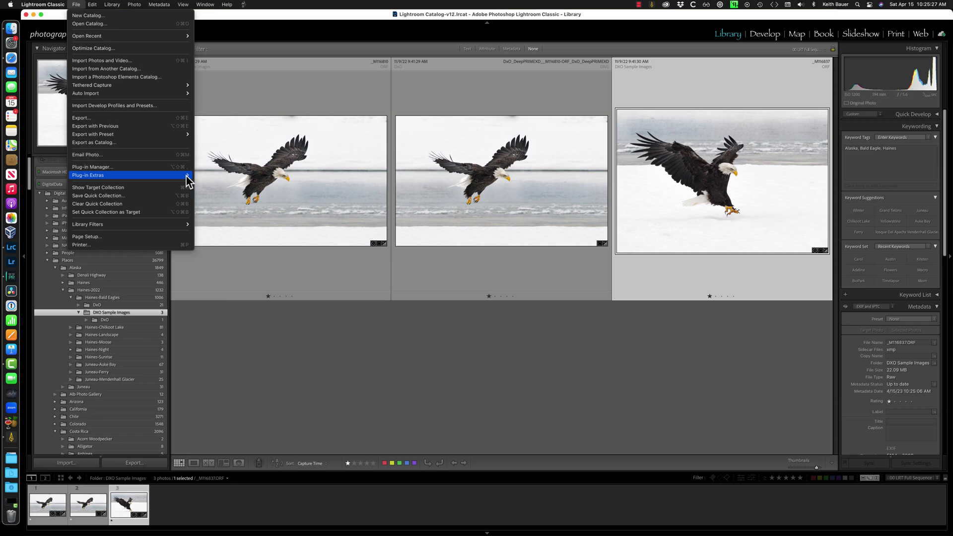
{"action": "left_click", "coordinate": [227, 199]}
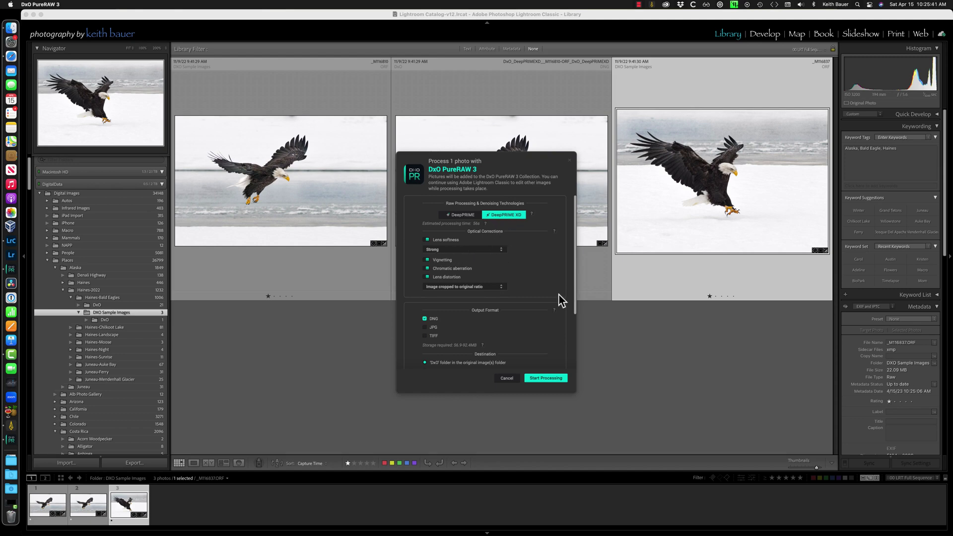
{"action": "left_click", "coordinate": [550, 378]}
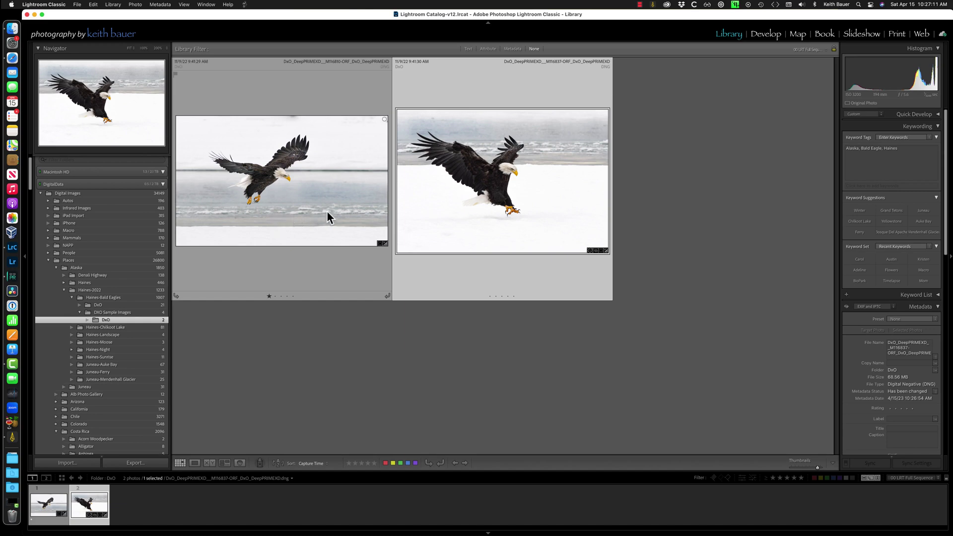
- Open the landing-eagle _M116837.ORF from DXO Sample Images in Loupe and step to its DxO DNG
{"action": "left_click", "coordinate": [130, 313]}
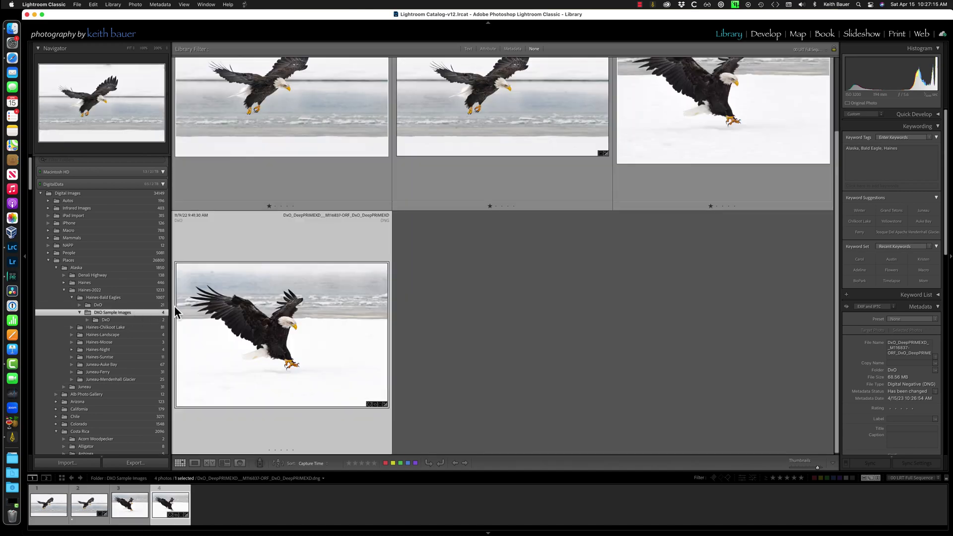
{"action": "left_click", "coordinate": [729, 132]}
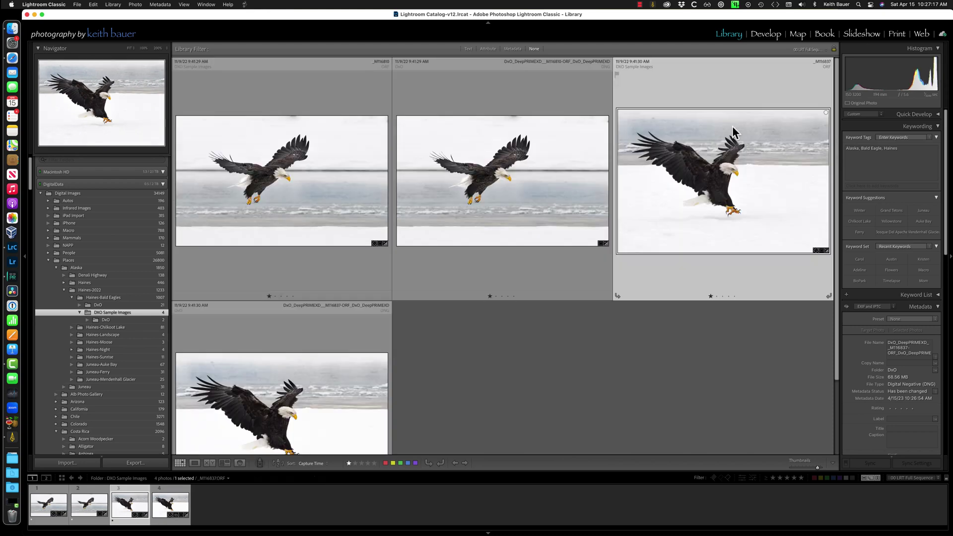
{"action": "double_click", "coordinate": [721, 175]}
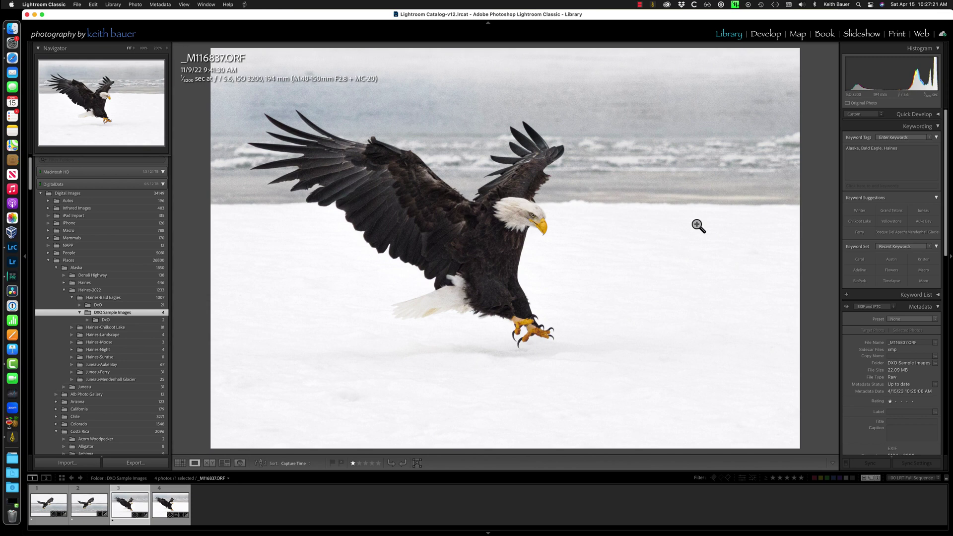
{"action": "key", "text": "Right"}
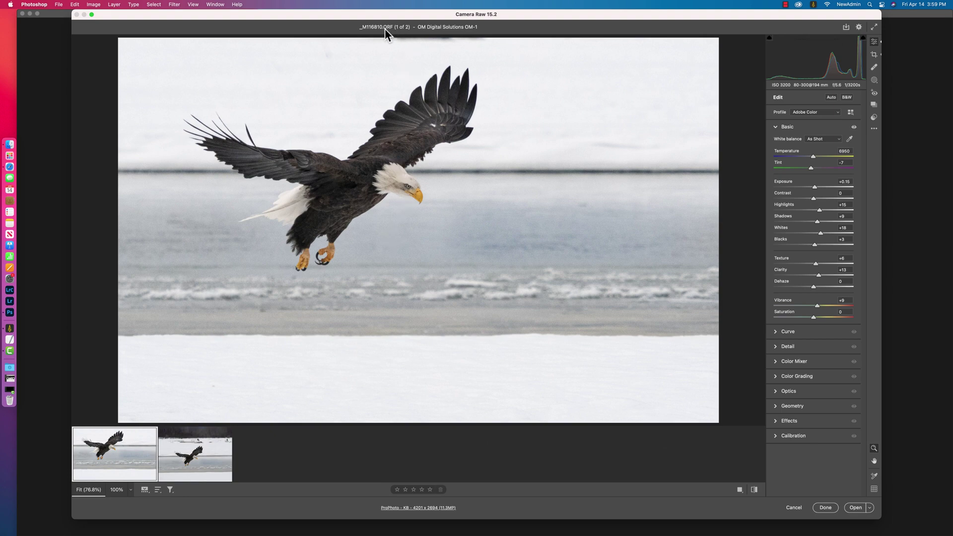
- Check the unedited DxO DNG against the edited _M116810.ORF, then select both with the ORF leading
{"action": "left_click", "coordinate": [193, 456]}
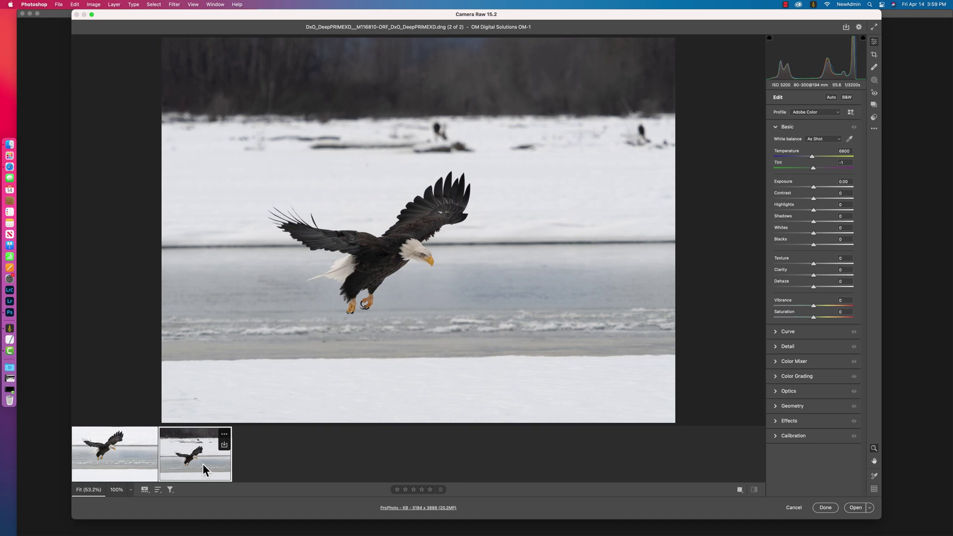
{"action": "left_click", "coordinate": [121, 459]}
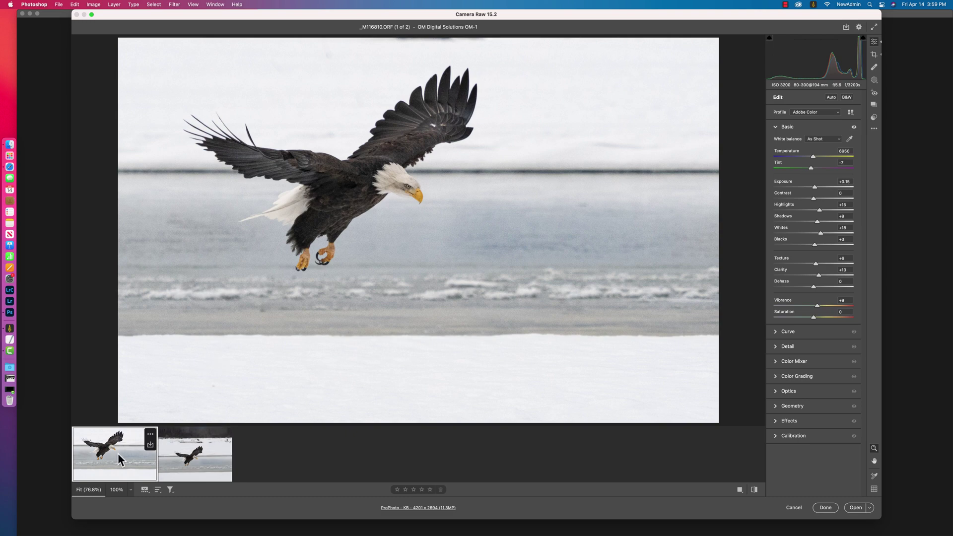
{"action": "mouse_move", "coordinate": [219, 446]}
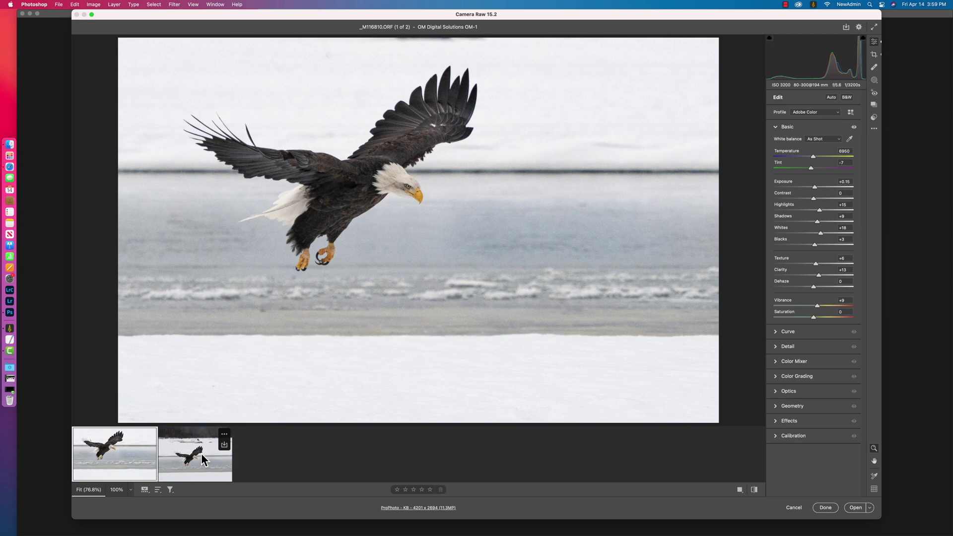
{"action": "left_click", "coordinate": [196, 452], "text": "shift"}
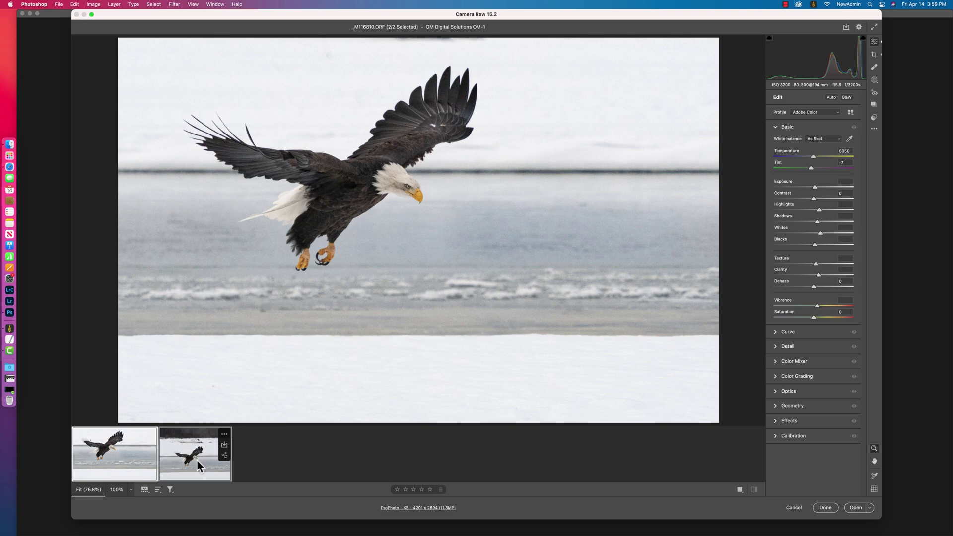
- Sync the ORF's settings to the DxO DNG with Detail and Optics excluded from the sync
{"action": "left_click", "coordinate": [225, 435]}
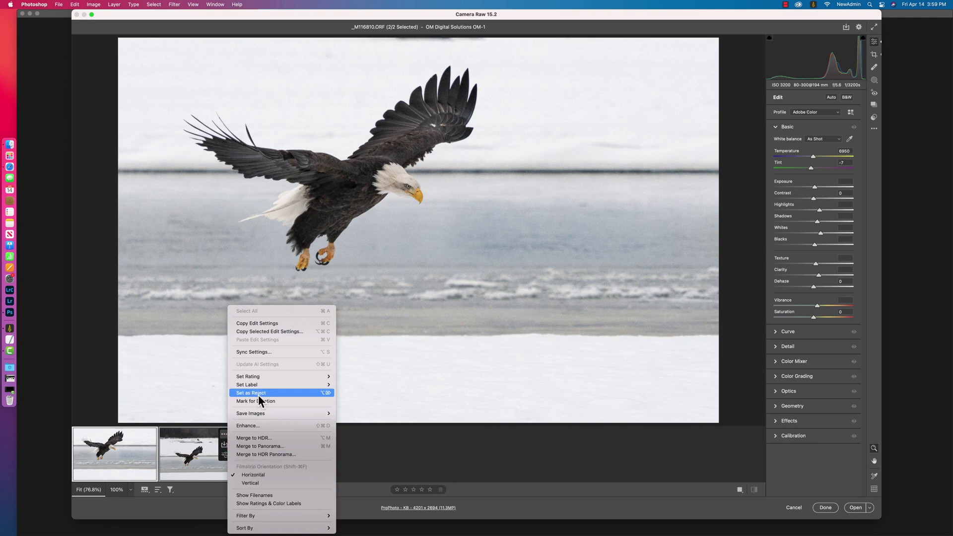
{"action": "mouse_move", "coordinate": [323, 413]}
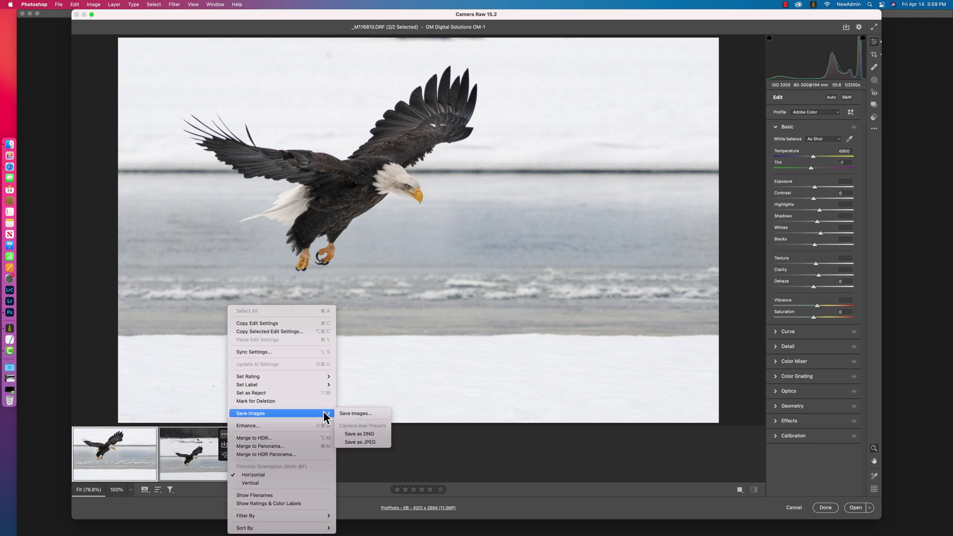
{"action": "left_click", "coordinate": [278, 352]}
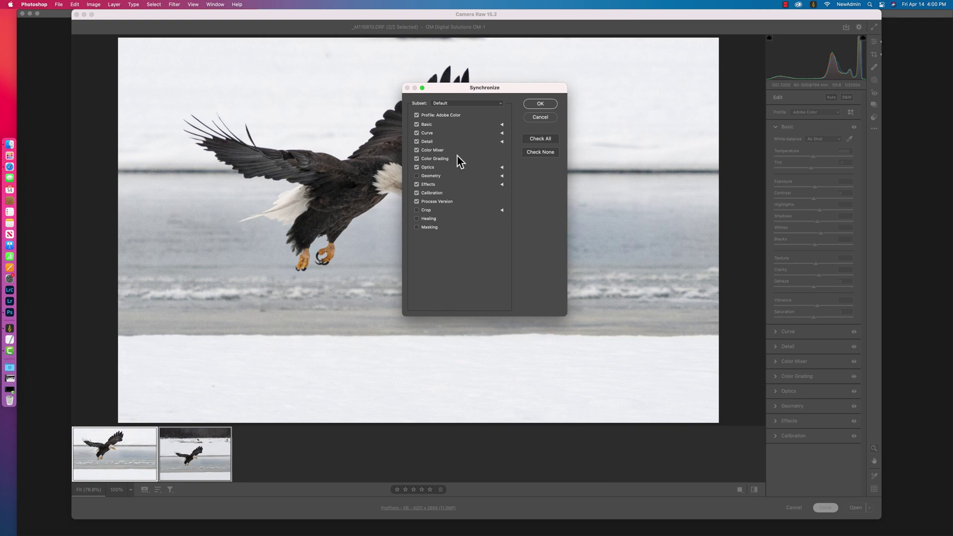
{"action": "left_click", "coordinate": [540, 152]}
{"action": "left_click", "coordinate": [547, 138]}
{"action": "left_click", "coordinate": [417, 141]}
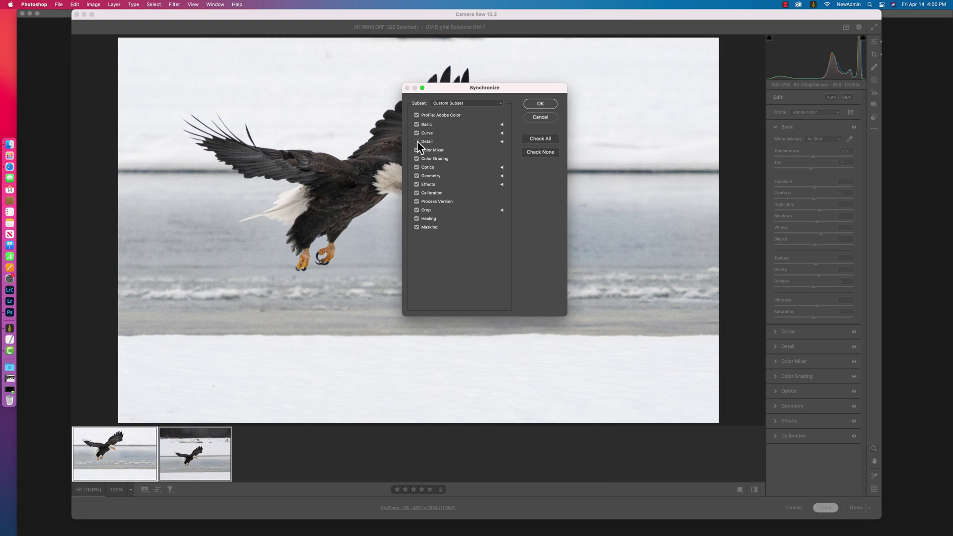
{"action": "left_click", "coordinate": [502, 142]}
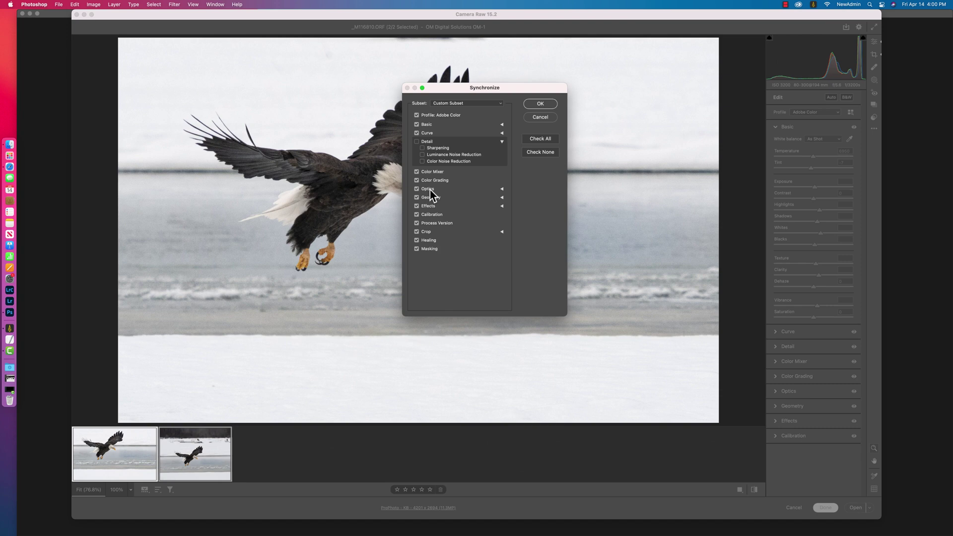
{"action": "left_click", "coordinate": [501, 189]}
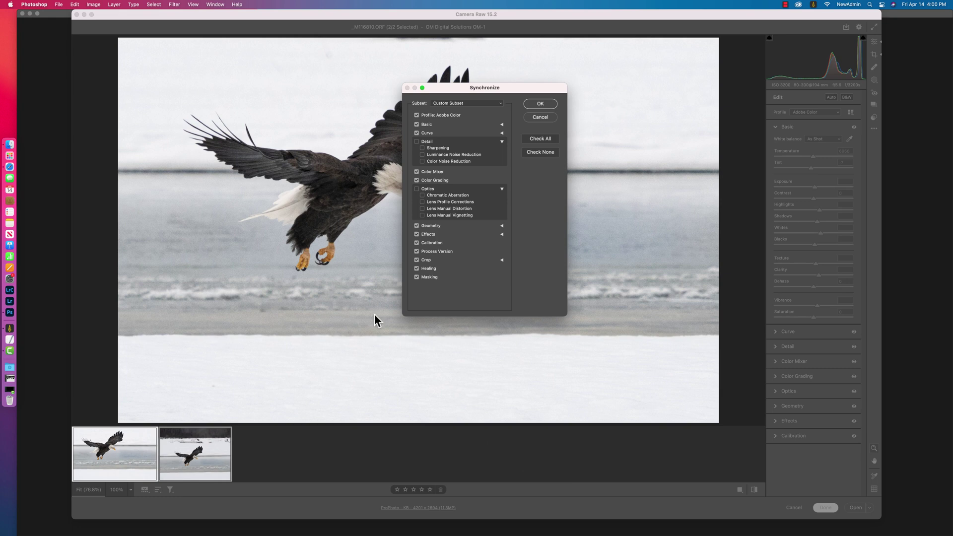
{"action": "left_click", "coordinate": [543, 104]}
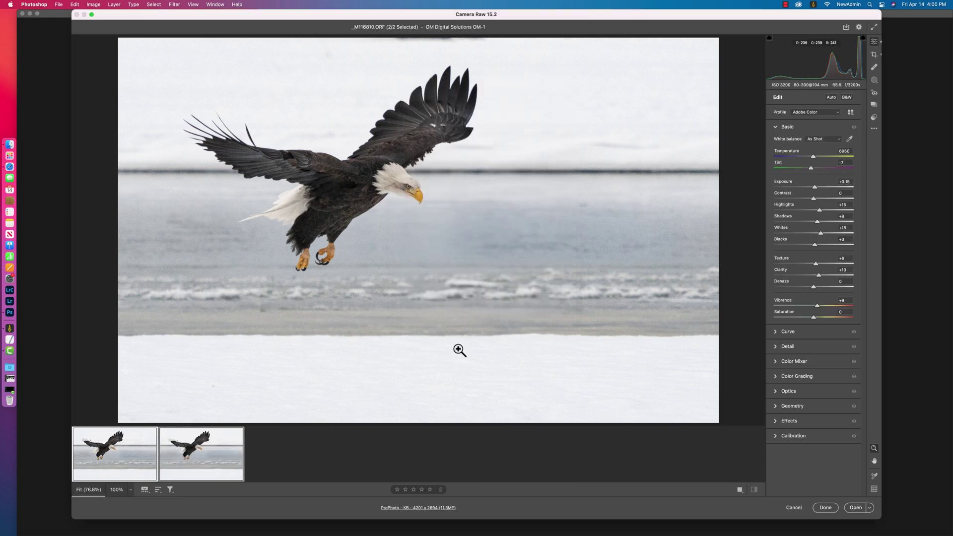
{"action": "left_click", "coordinate": [203, 459]}
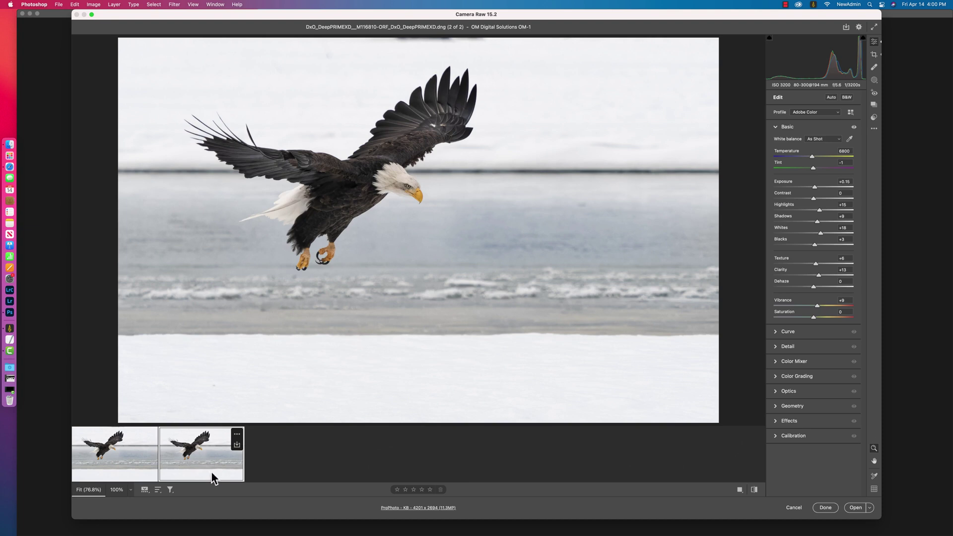
{"action": "left_click", "coordinate": [130, 456]}
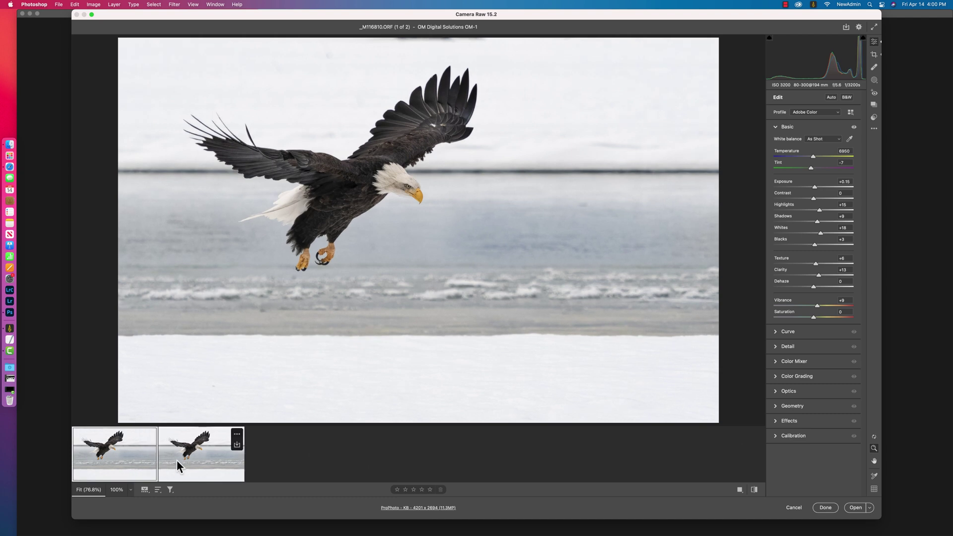
{"action": "left_click", "coordinate": [197, 462]}
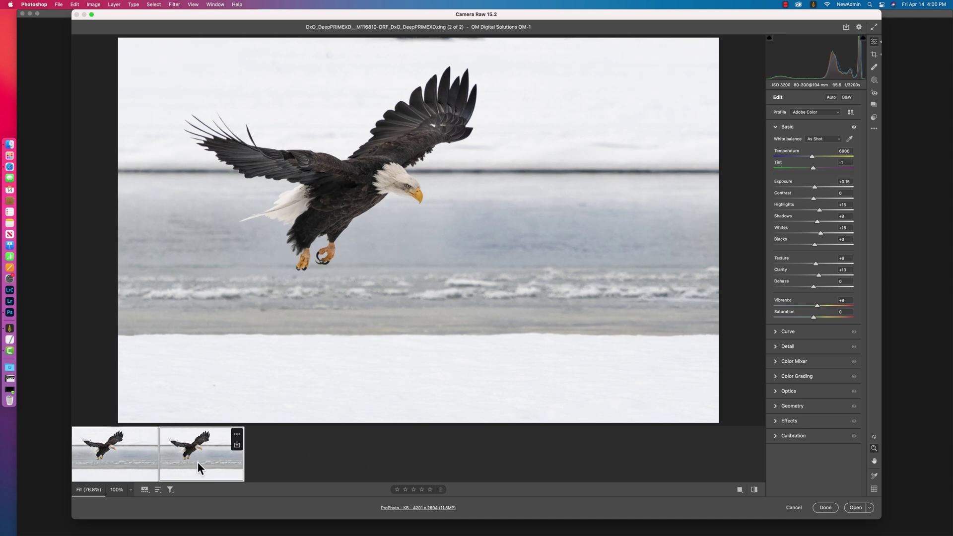
{"action": "left_click", "coordinate": [136, 465]}
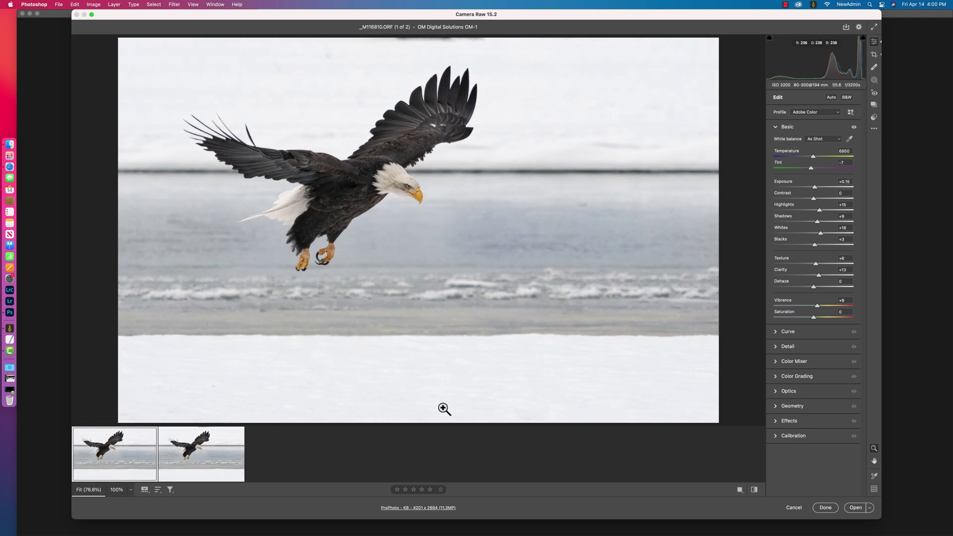
{"action": "left_click", "coordinate": [210, 462]}
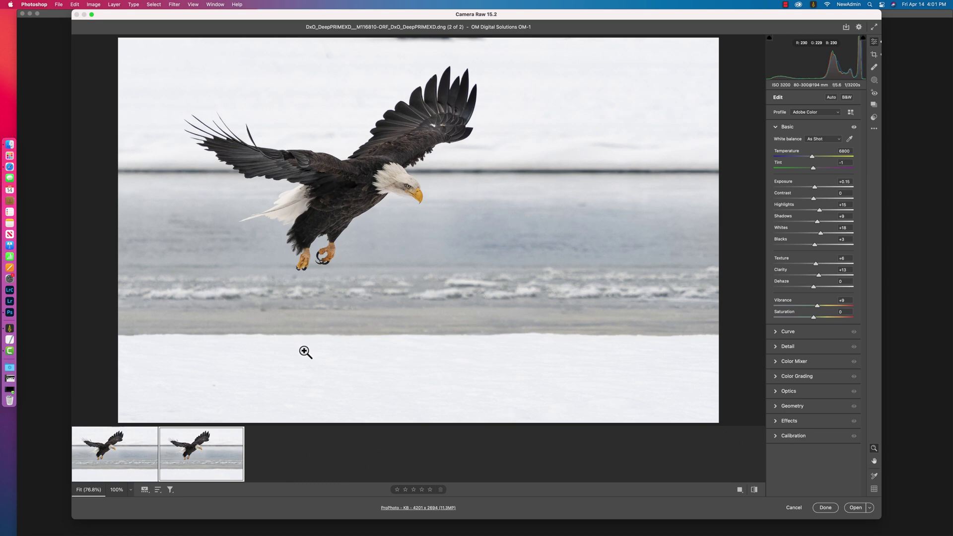
{"action": "left_click", "coordinate": [124, 447]}
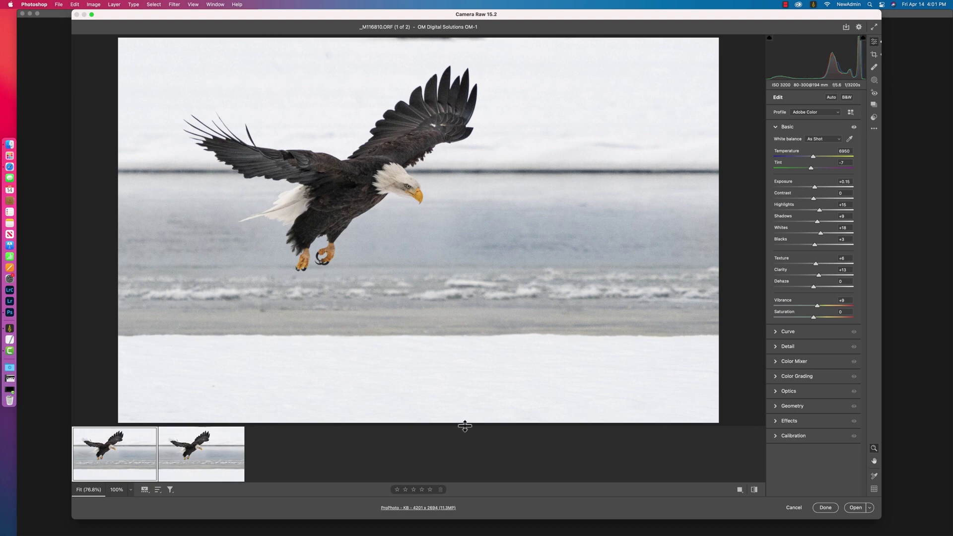
- Use Export Settings to XMP from the more-options menu for _M116810.ORF
{"action": "mouse_move", "coordinate": [122, 447]}
{"action": "left_click", "coordinate": [875, 129]}
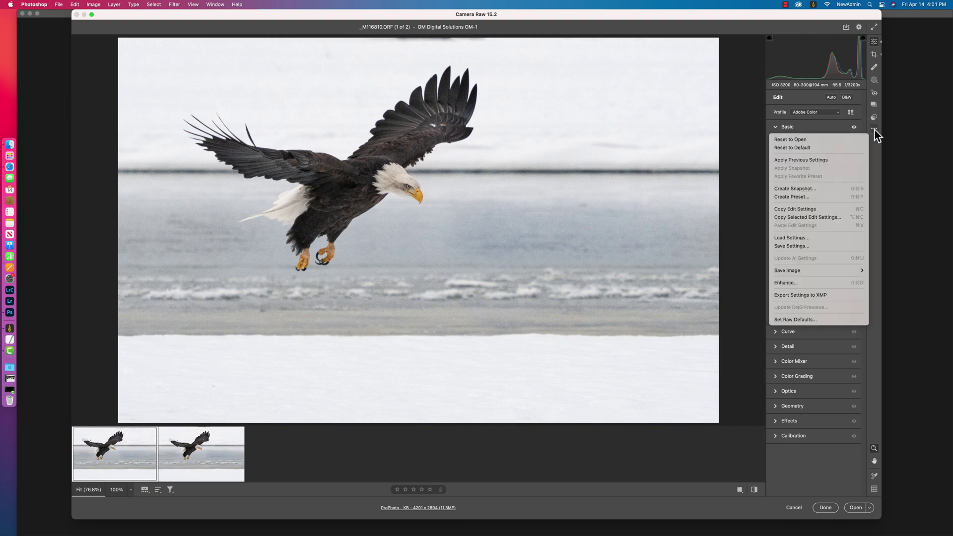
{"action": "left_click", "coordinate": [801, 296]}
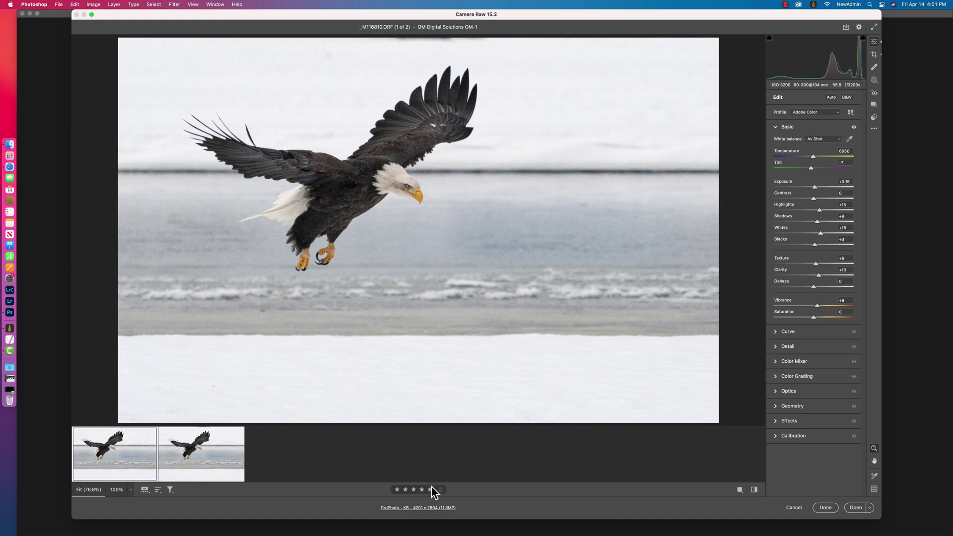
{"action": "left_click", "coordinate": [424, 511]}
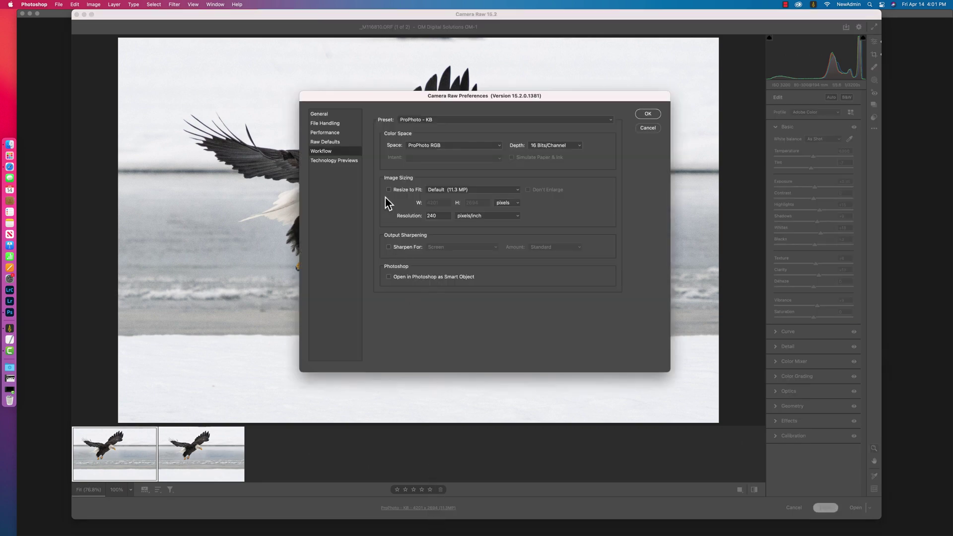
{"action": "left_click", "coordinate": [326, 124]}
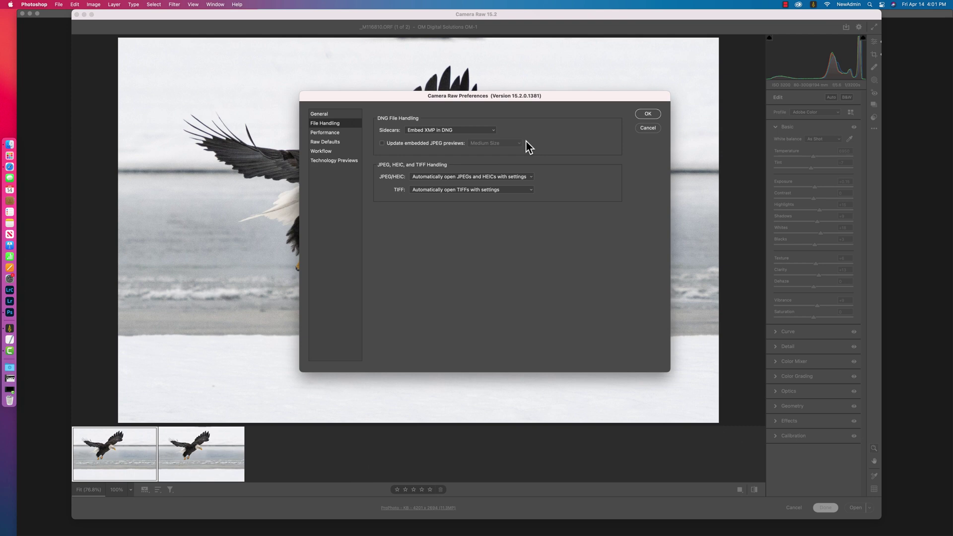
{"action": "left_click", "coordinate": [487, 130]}
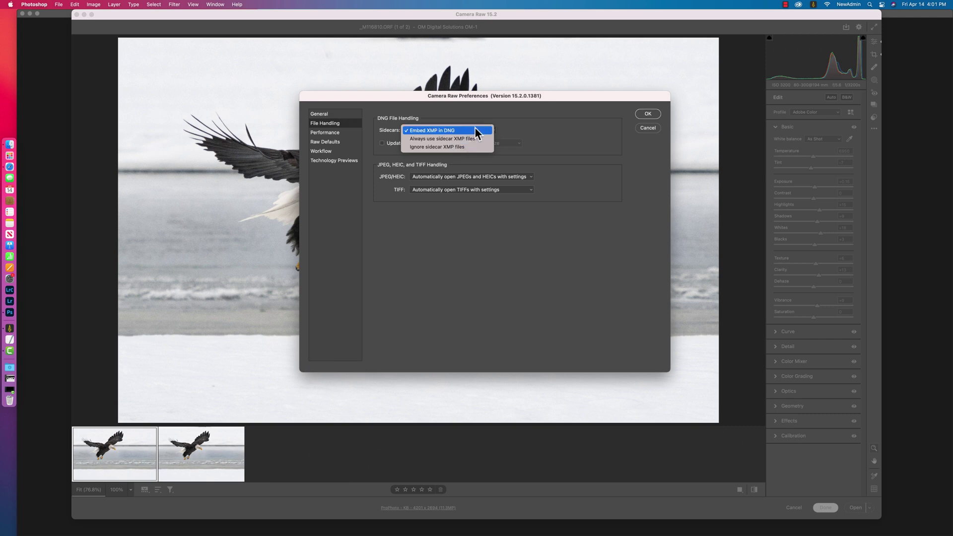
{"action": "left_click", "coordinate": [561, 124]}
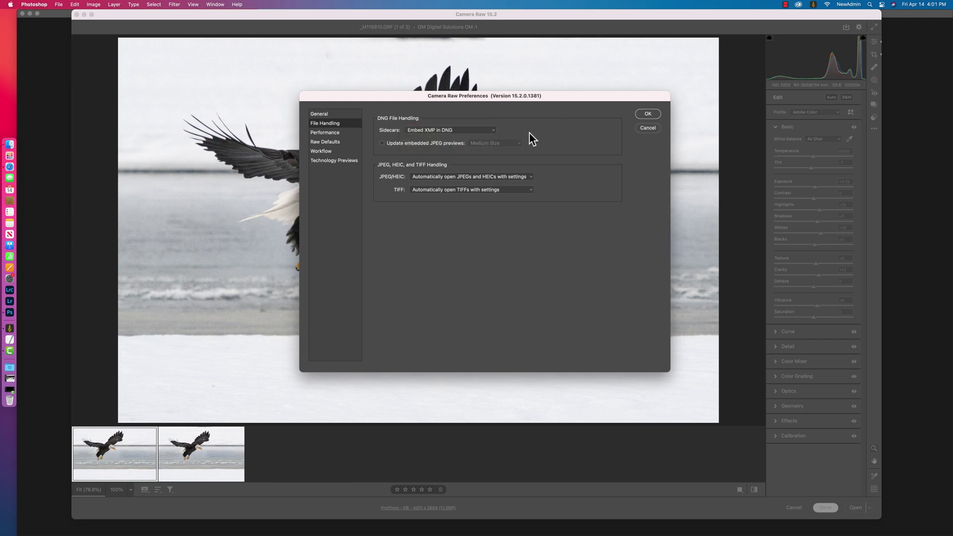
{"action": "left_click", "coordinate": [482, 131]}
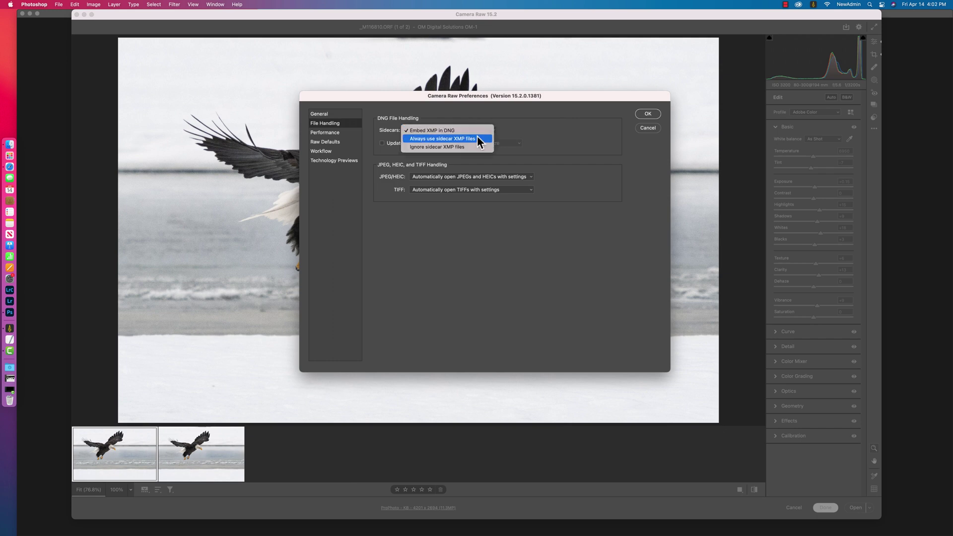
{"action": "left_click", "coordinate": [524, 122]}
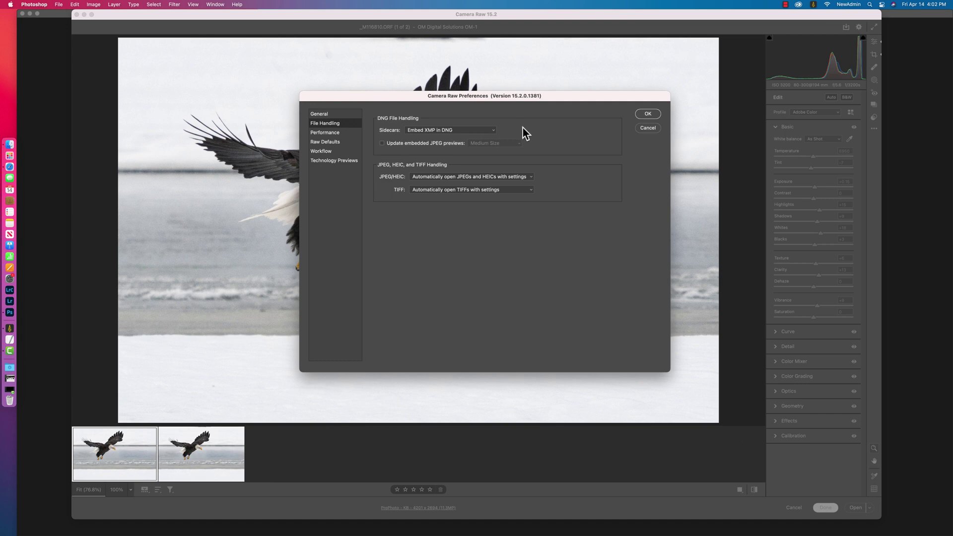
{"action": "left_click", "coordinate": [647, 128]}
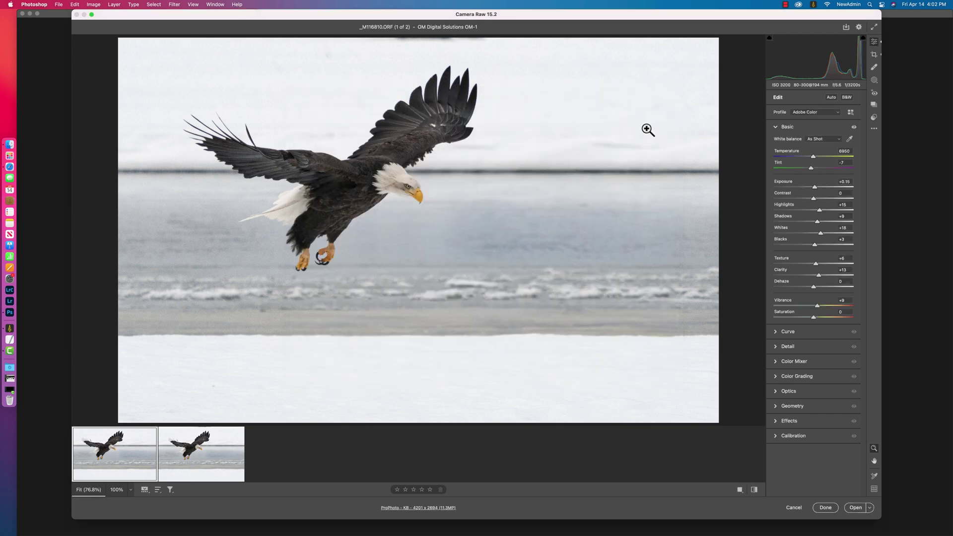
- Switch to Safari showing Adobe's 'Manage Camera Raw settings' help page
{"action": "left_click", "coordinate": [9, 166]}
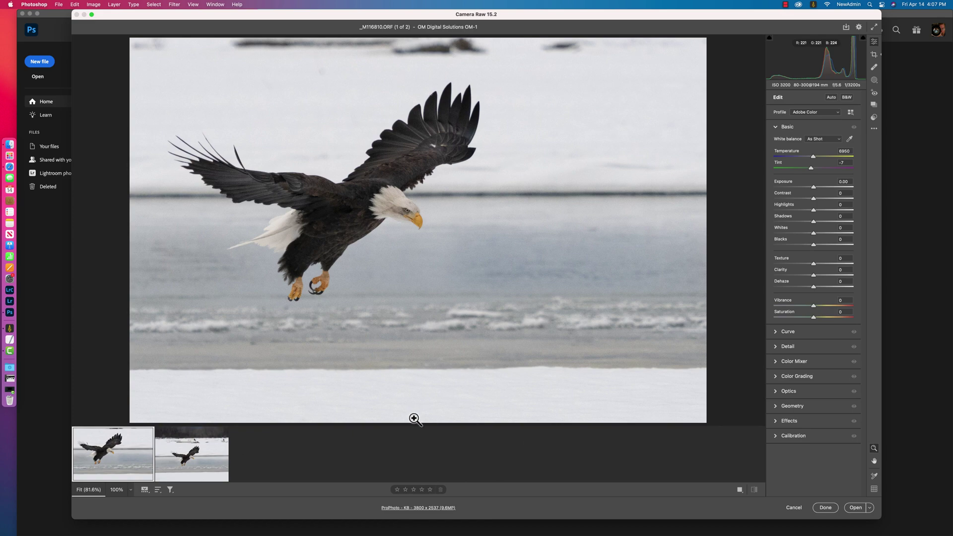
- Reveal Camera Raw's Option-key alternate actions, then open Photoshop's Camera Raw preferences on File Handling
{"action": "key", "text": "alt"}
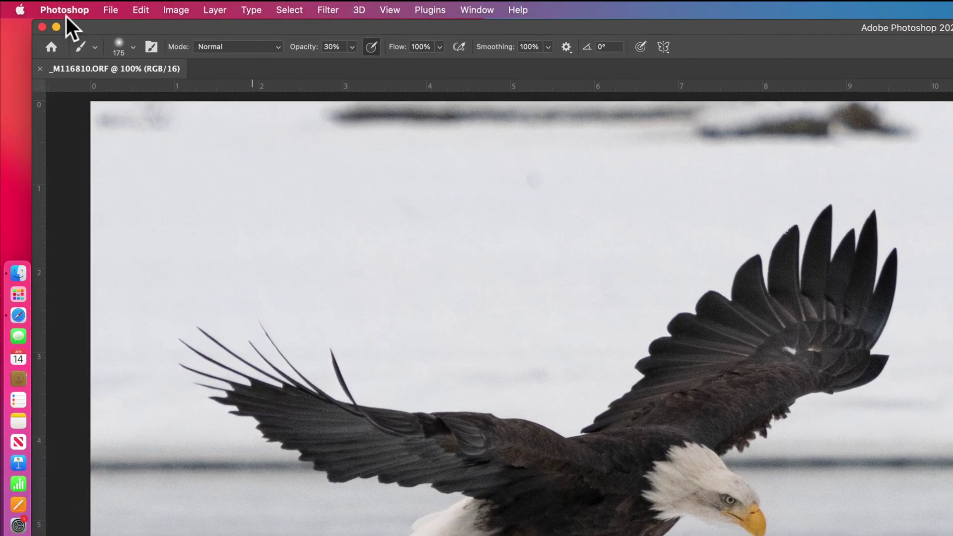
{"action": "left_click", "coordinate": [71, 10]}
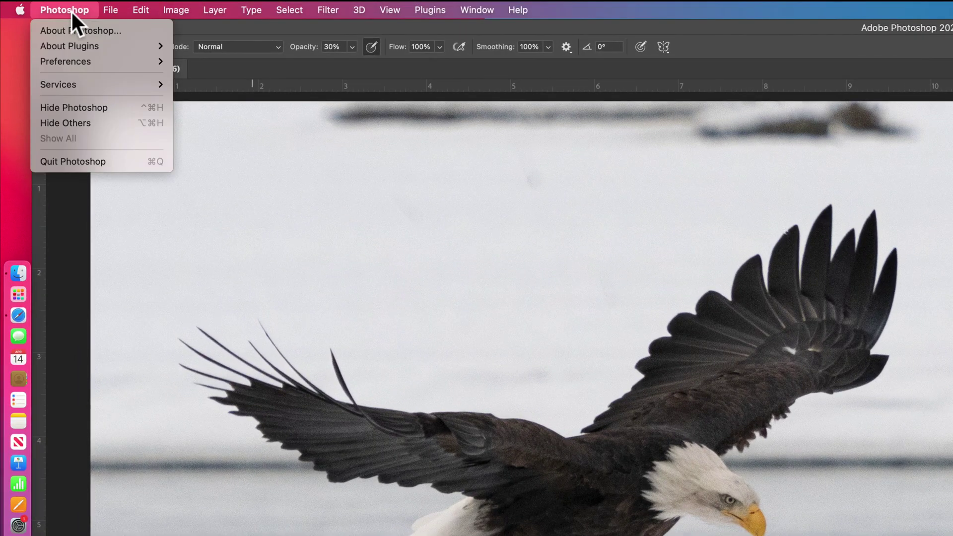
{"action": "mouse_move", "coordinate": [80, 62]}
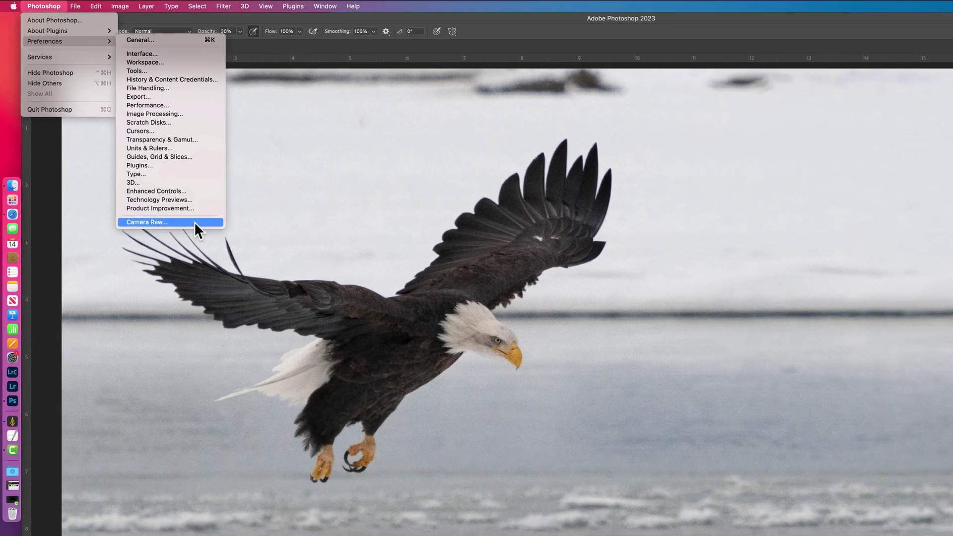
{"action": "left_click", "coordinate": [194, 223]}
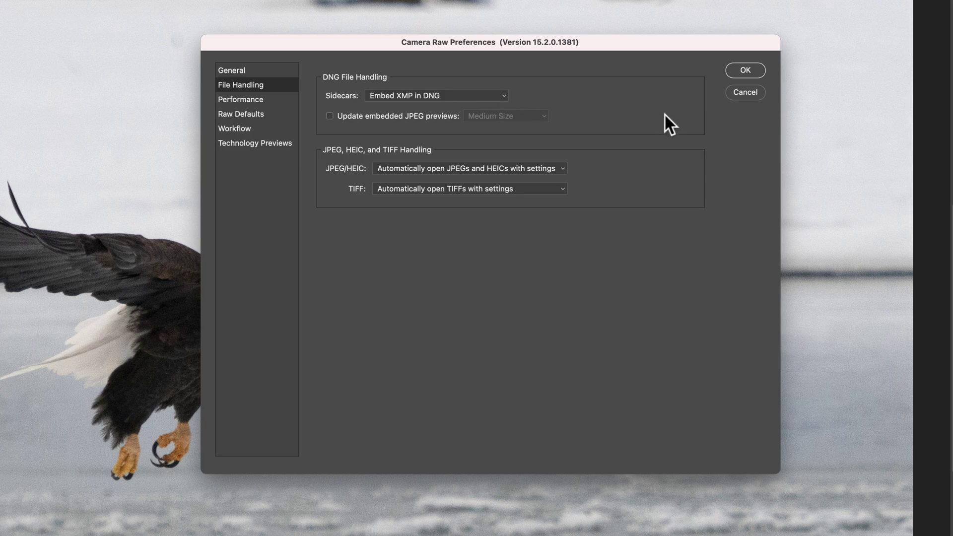
- Cancel out of the Camera Raw Preferences dialog without changing anything
{"action": "left_click", "coordinate": [745, 92]}
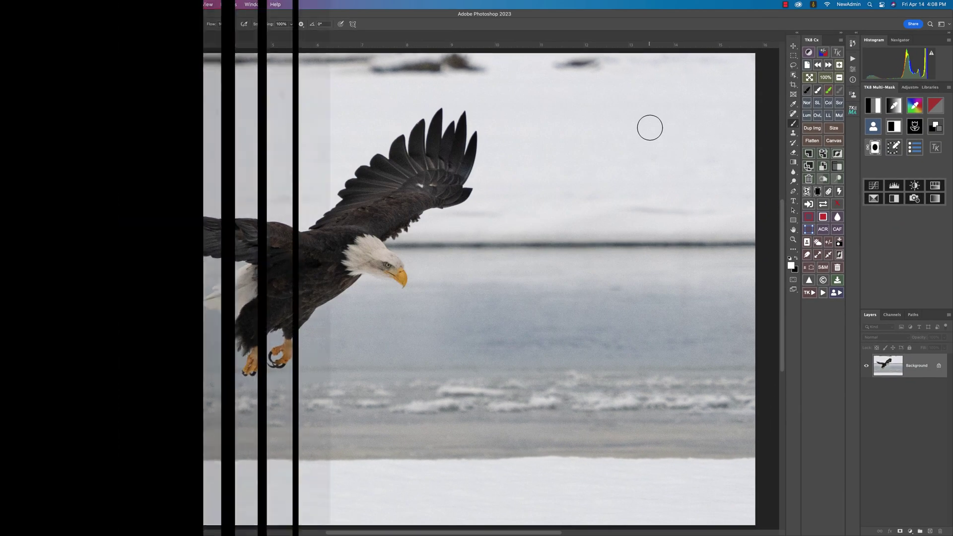